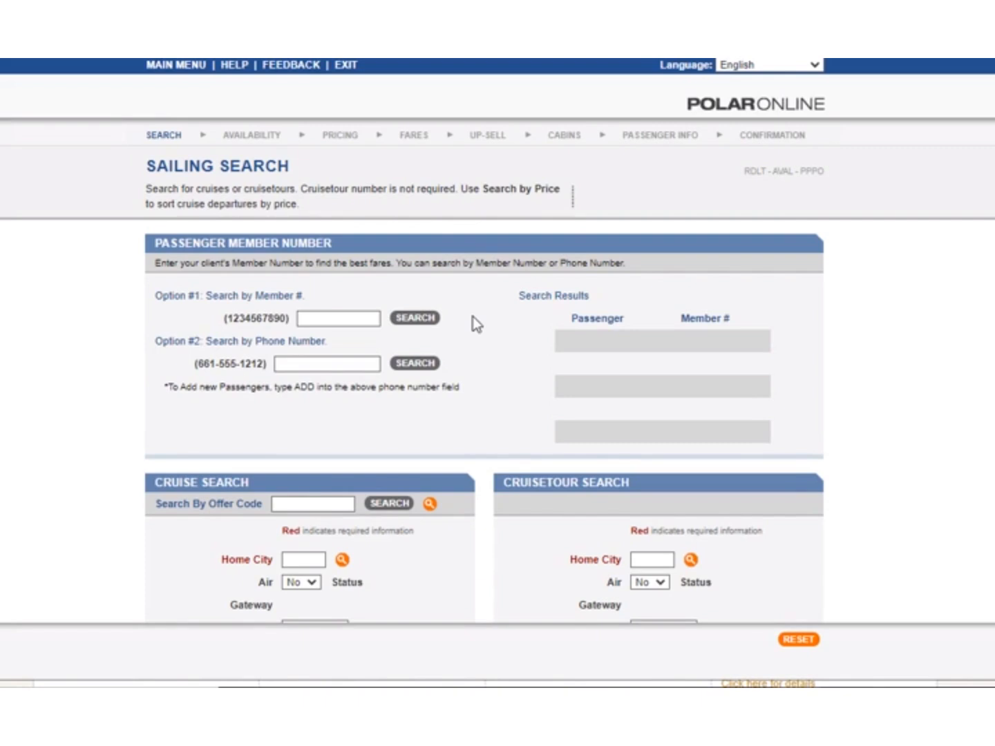
Search for the client's household passengers by entering their phone number.
click(317, 362)
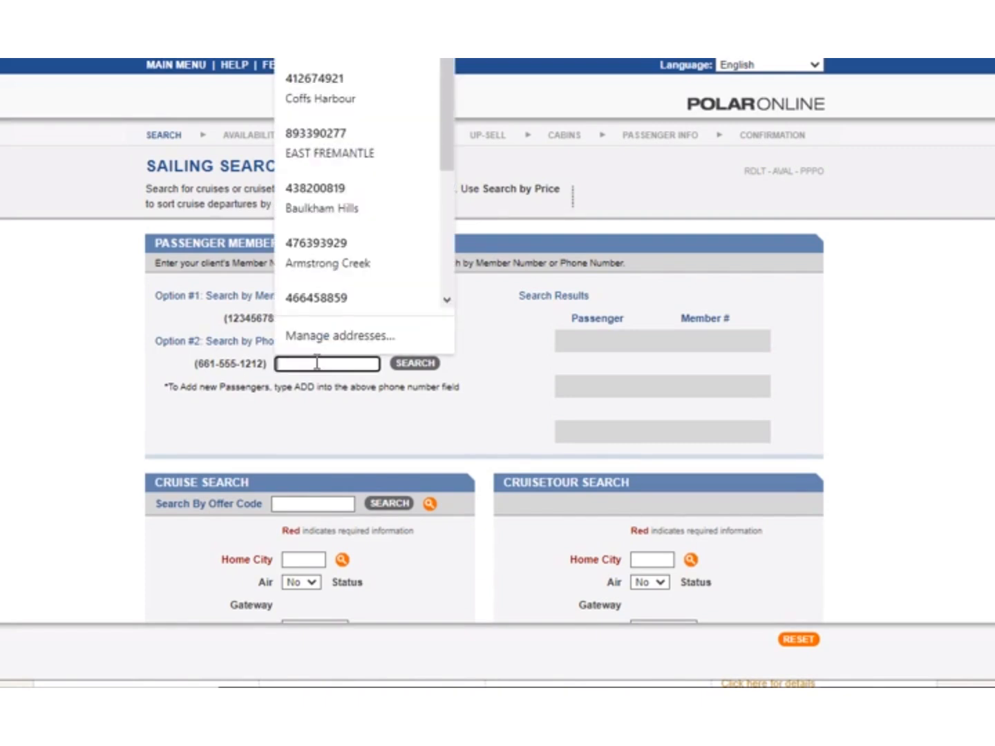
text(045)
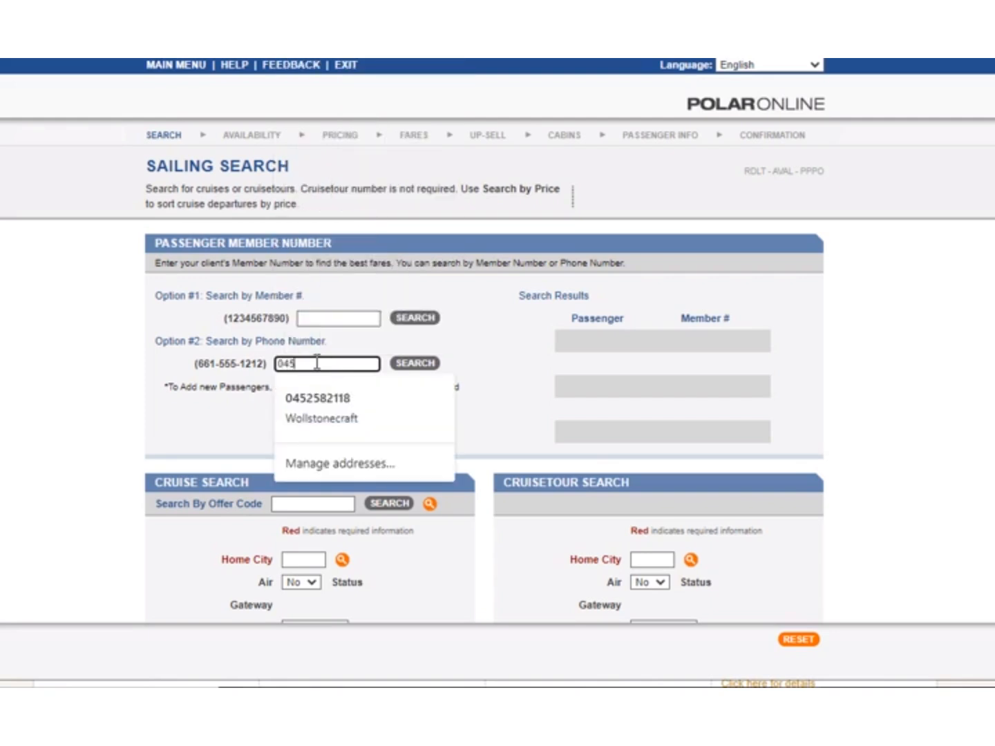
click(330, 402)
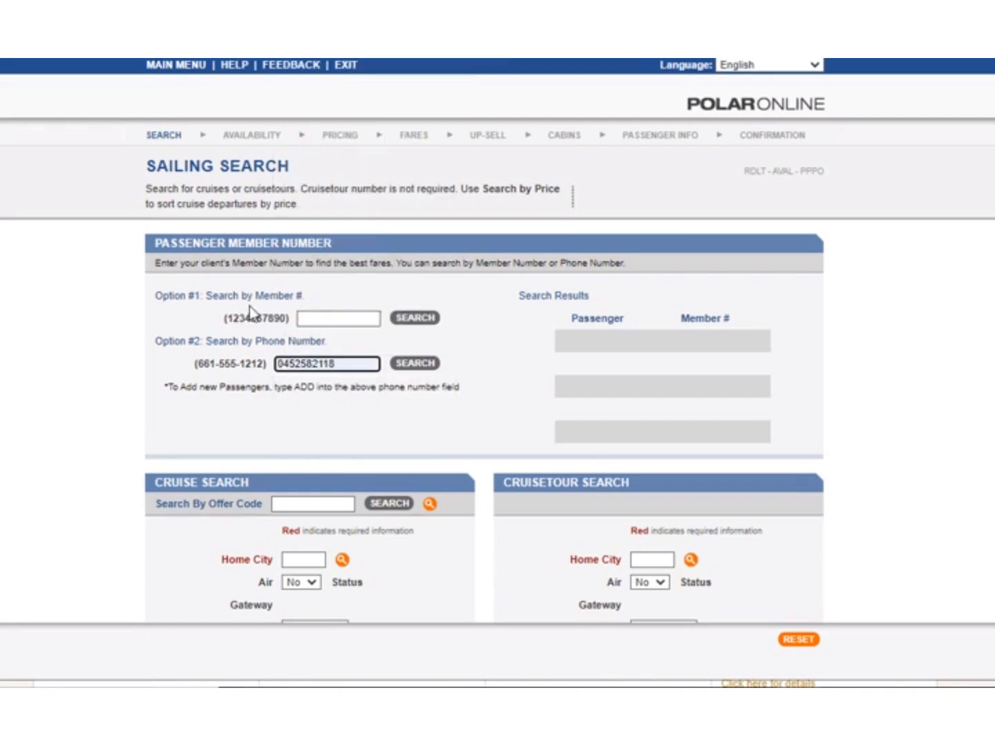
click(423, 366)
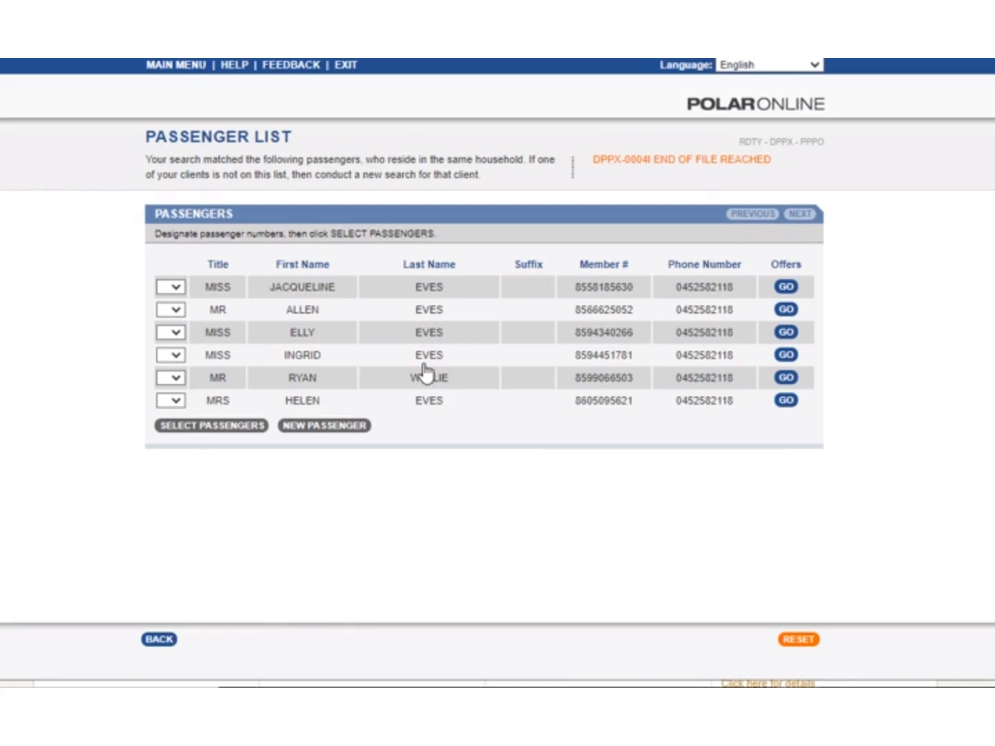
Designate the third listed passenger as number 1 and the fifth as number 2, and add both to the sailing search.
click(177, 333)
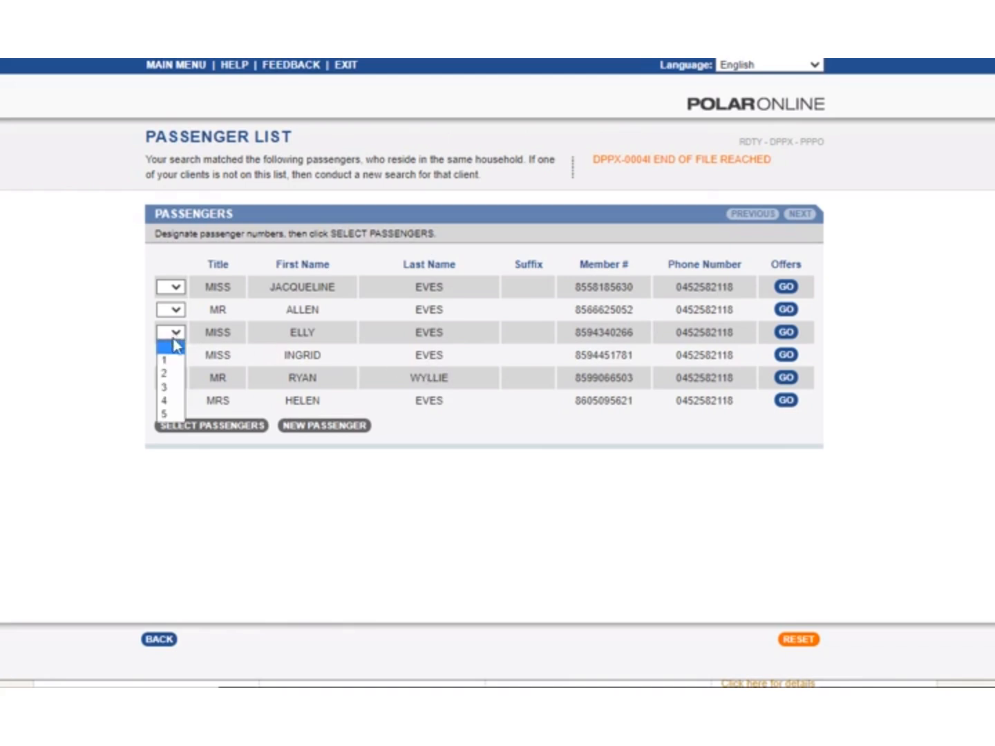
click(164, 361)
click(178, 379)
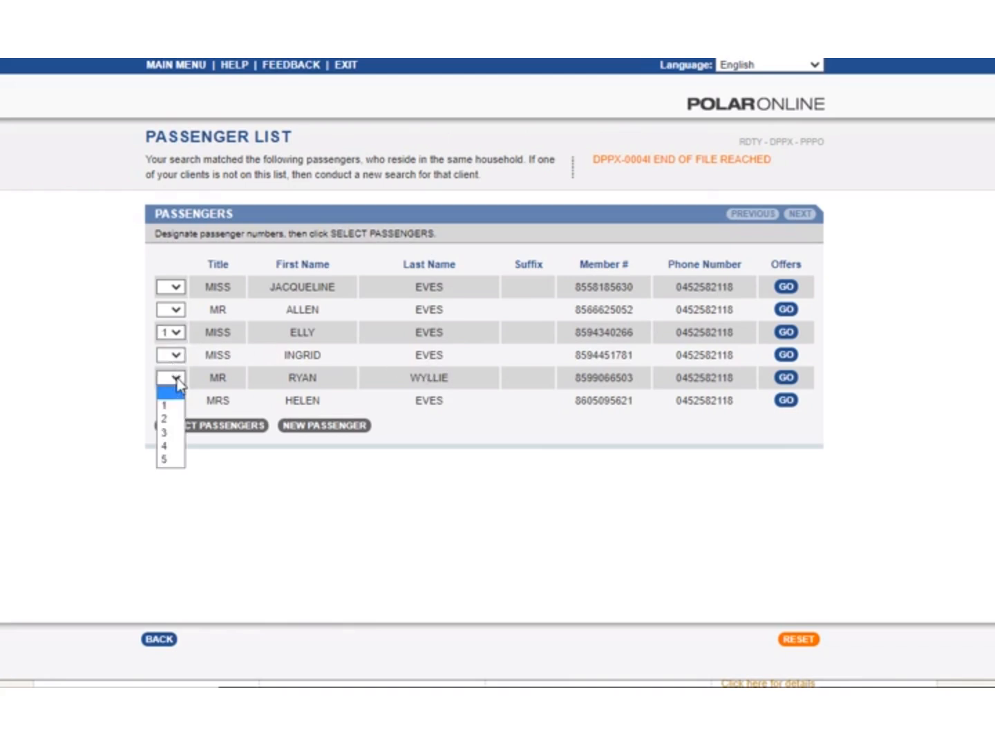
click(174, 422)
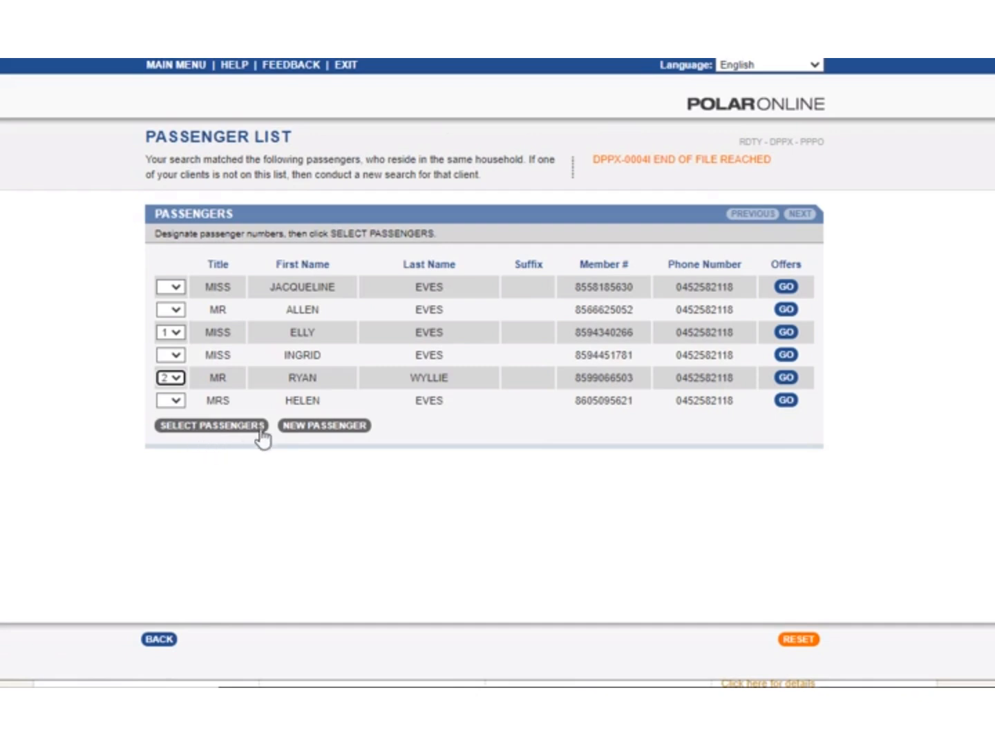
click(212, 426)
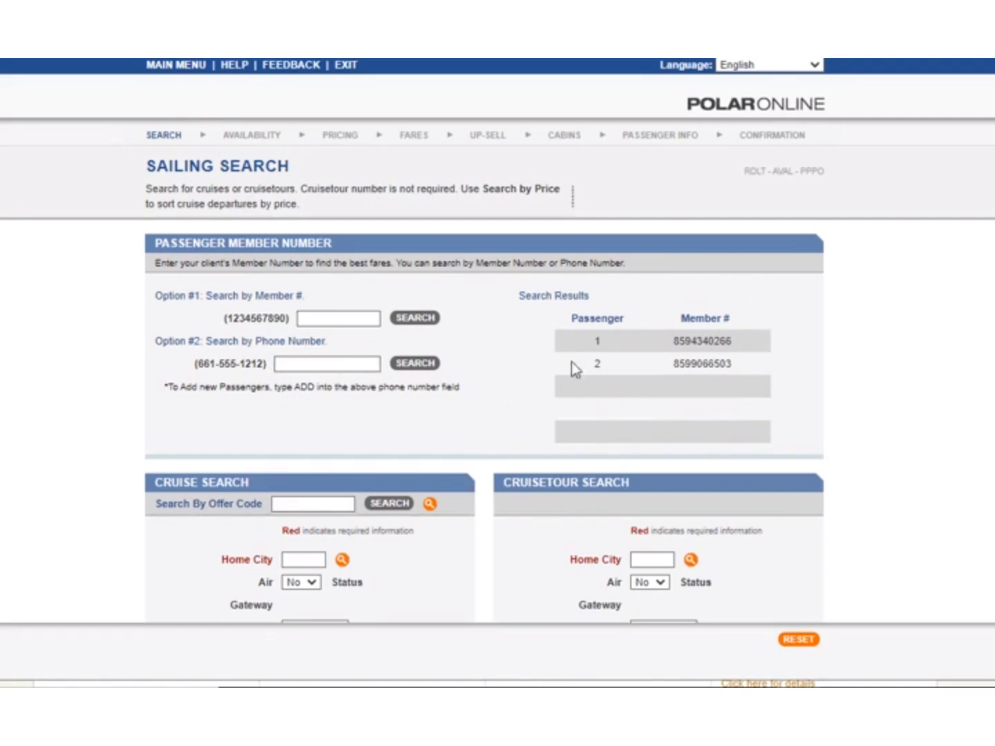
Set the home city in the cruise search to syd.
scroll(641, 418, down, 3)
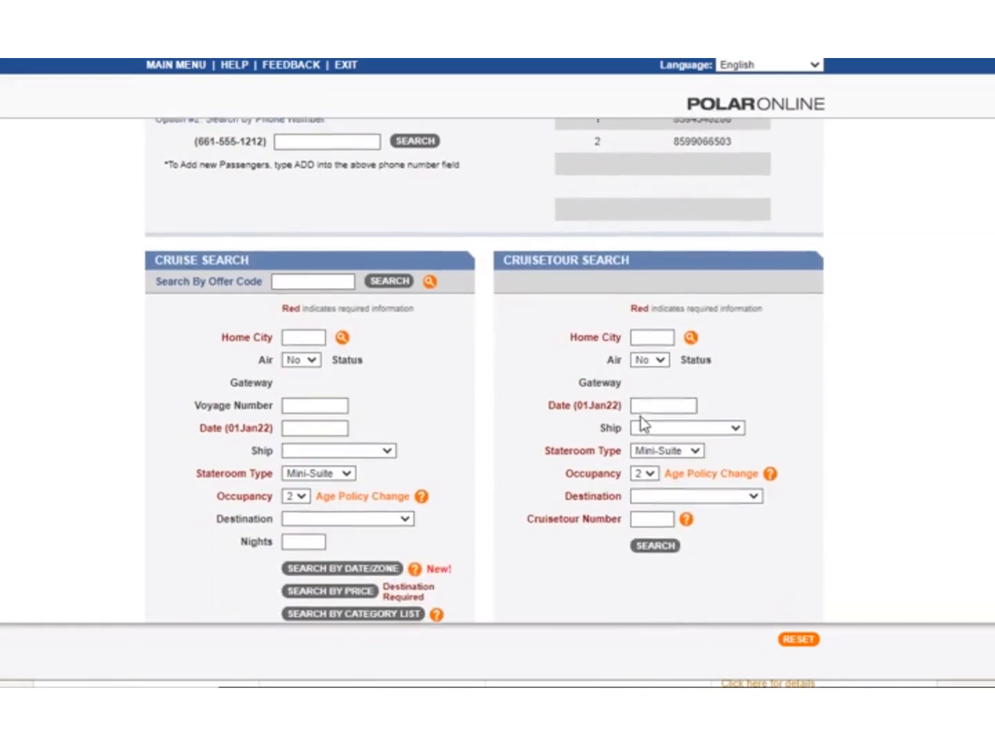
scroll(640, 423, down, 1)
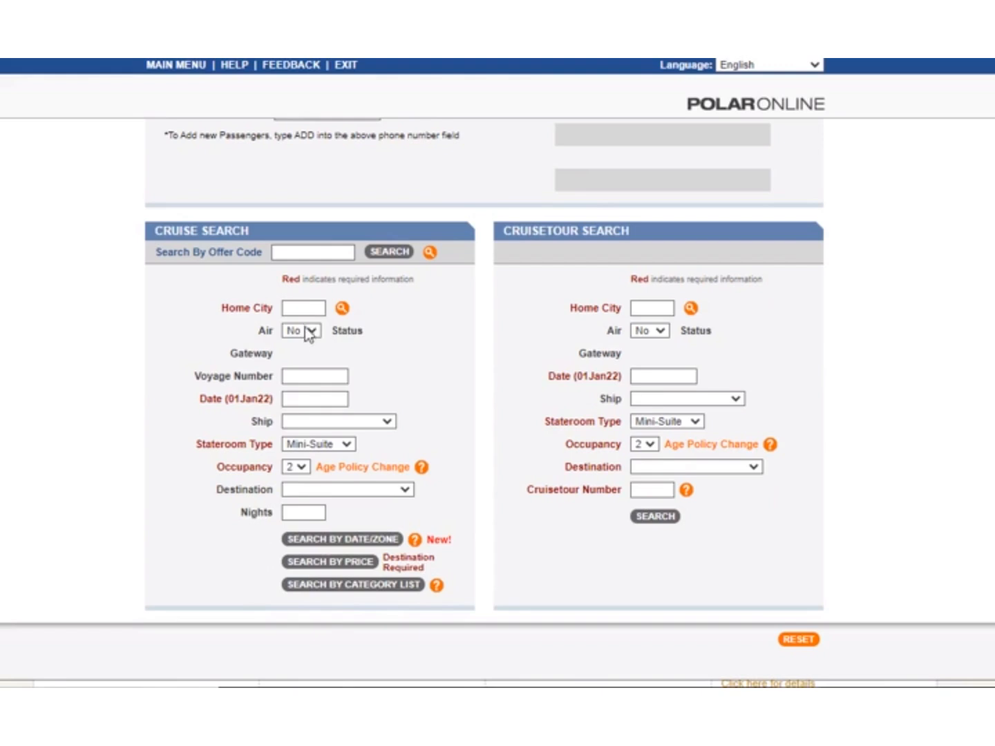
click(309, 306)
text(syd)
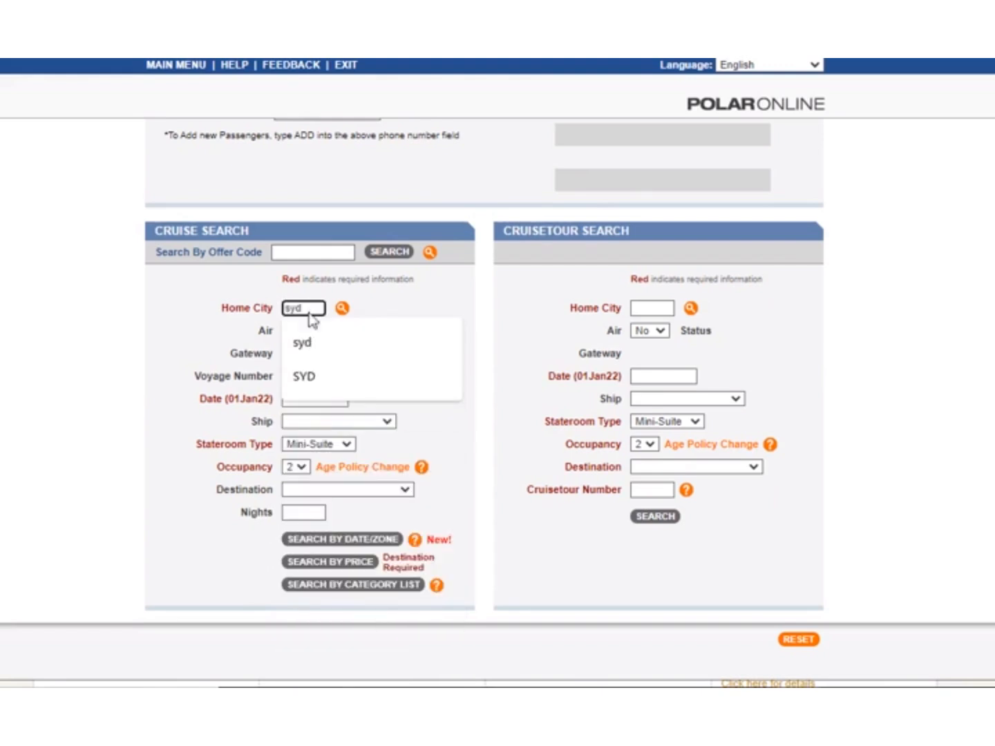
click(328, 341)
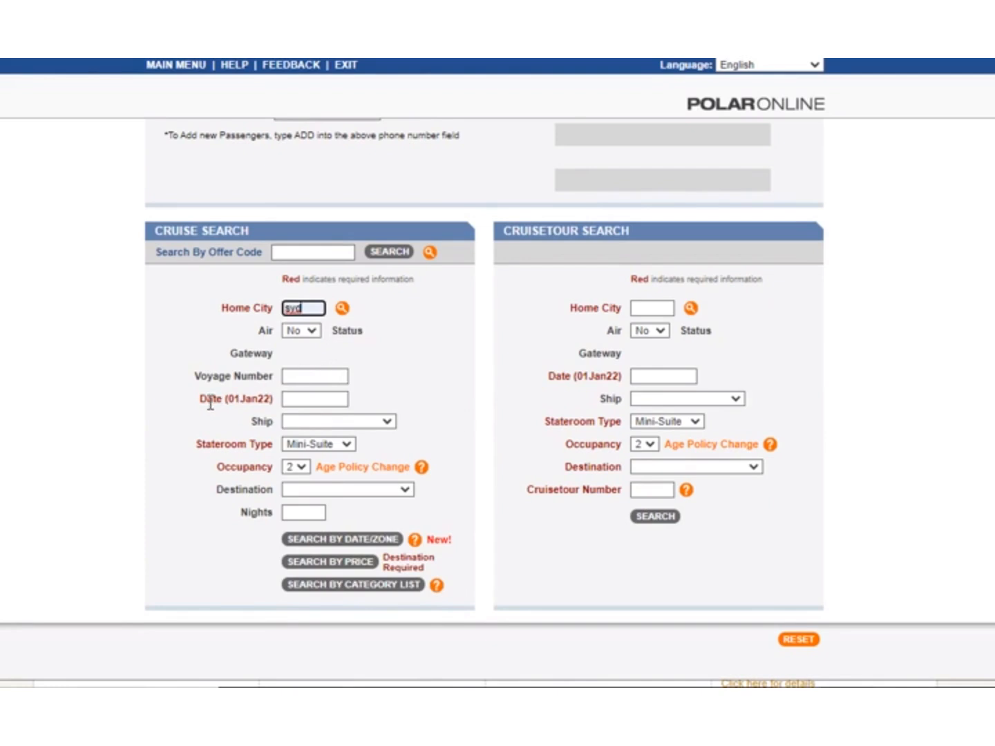
click(311, 375)
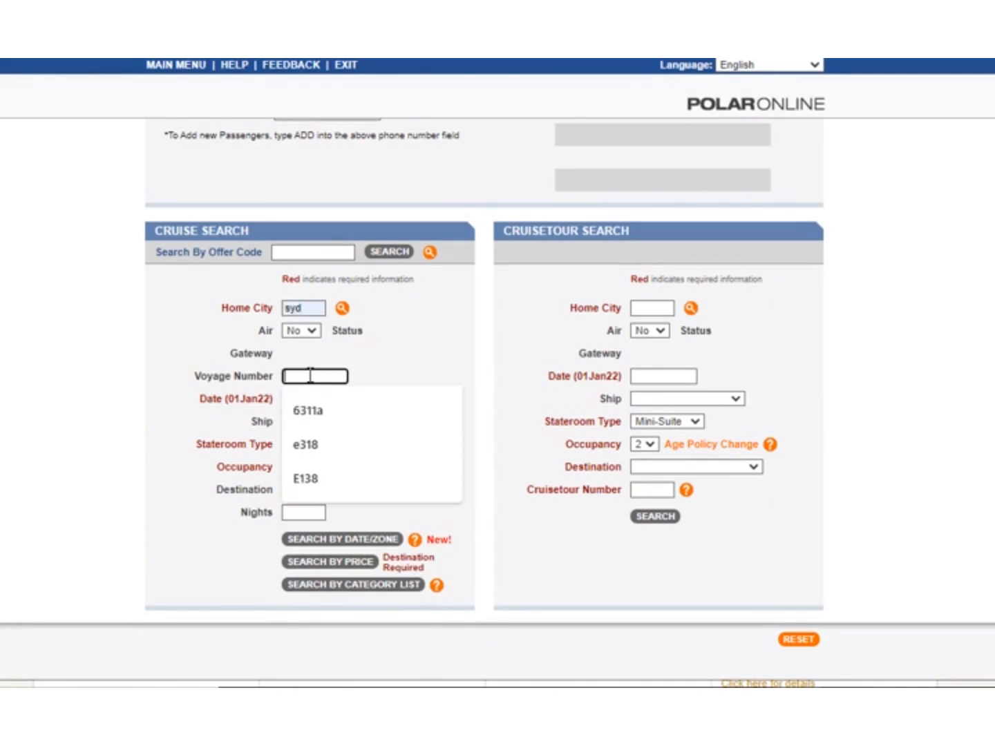
click(336, 411)
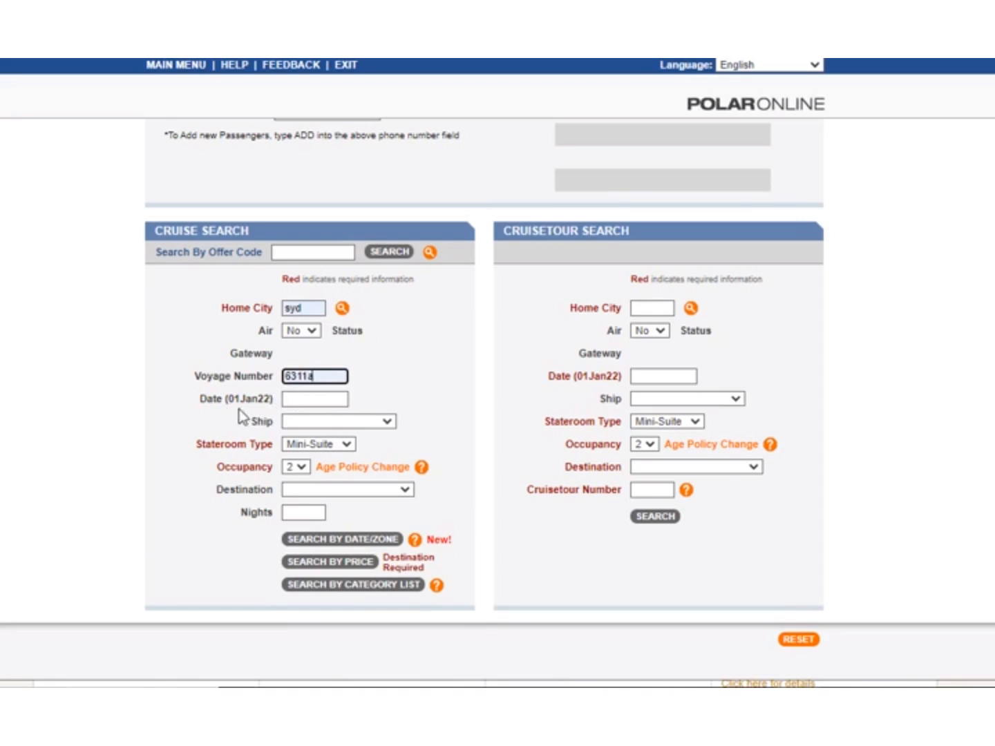
drag(344, 376, 252, 371)
key(BackSpace)
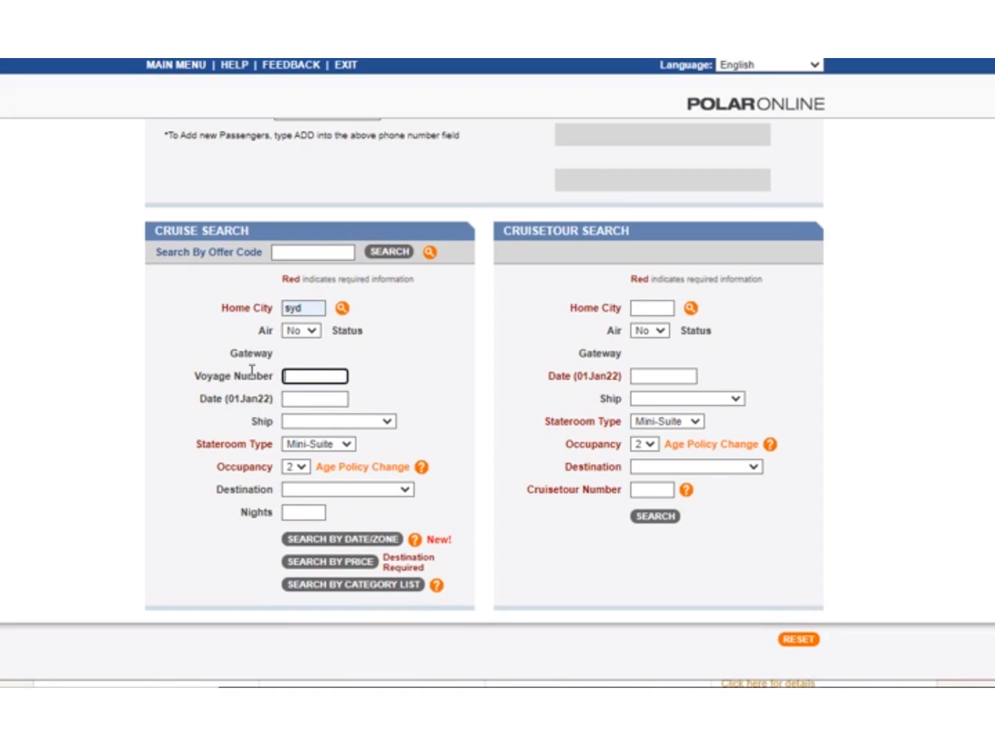
Set the cruise search date to 01jan23 and the stateroom type to Balcony, and search by category list.
click(299, 401)
click(326, 434)
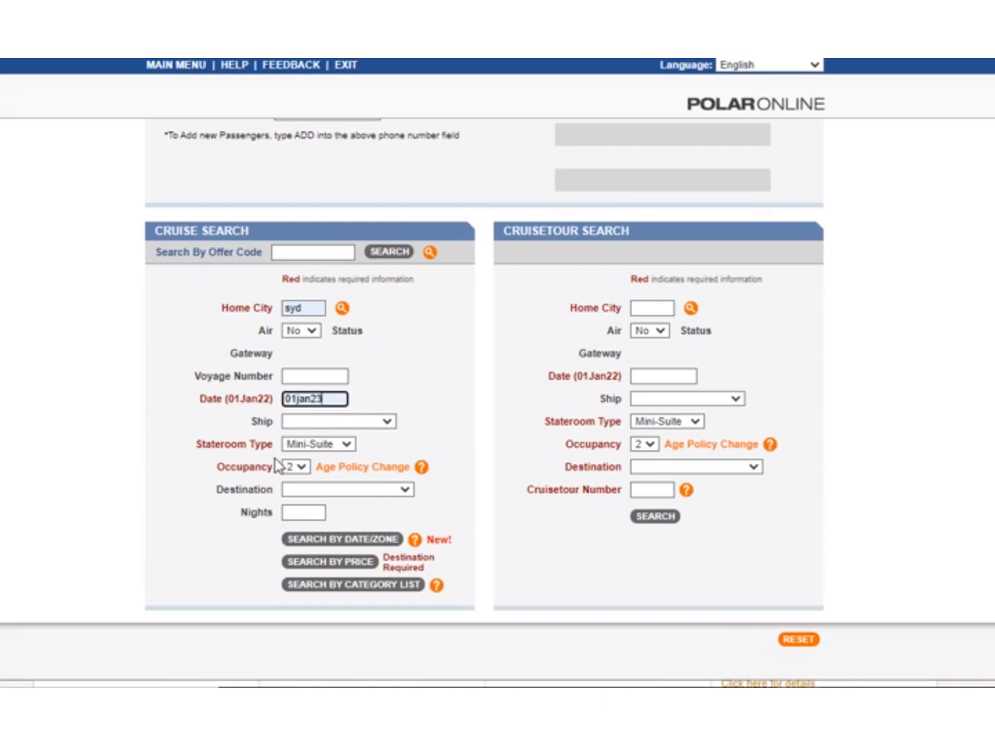
click(326, 448)
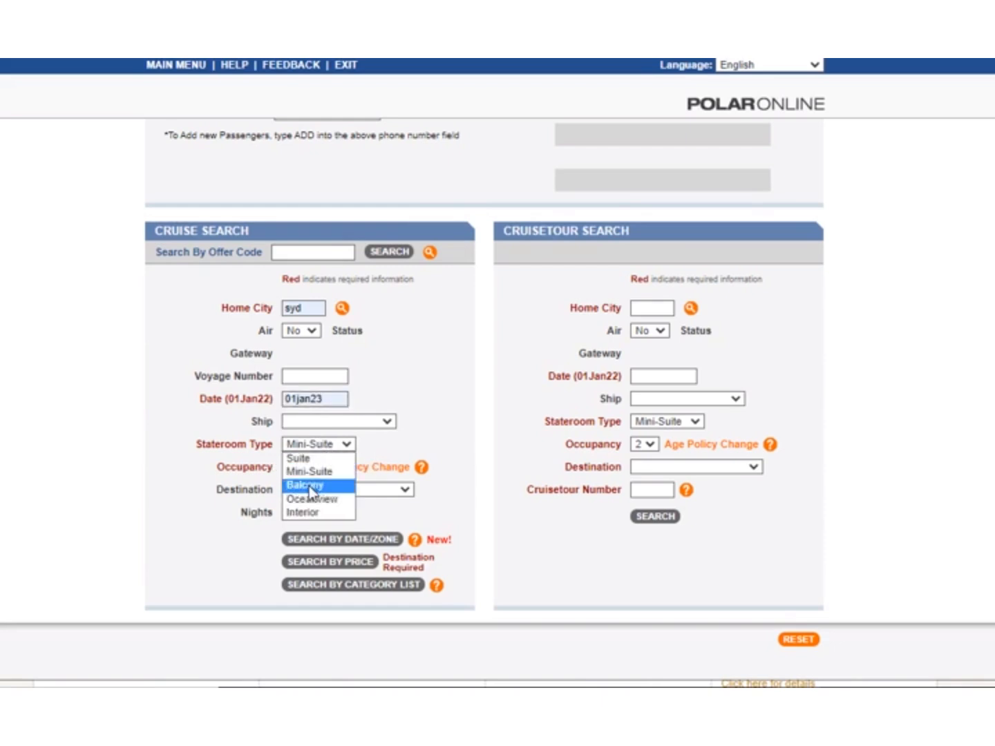
click(308, 486)
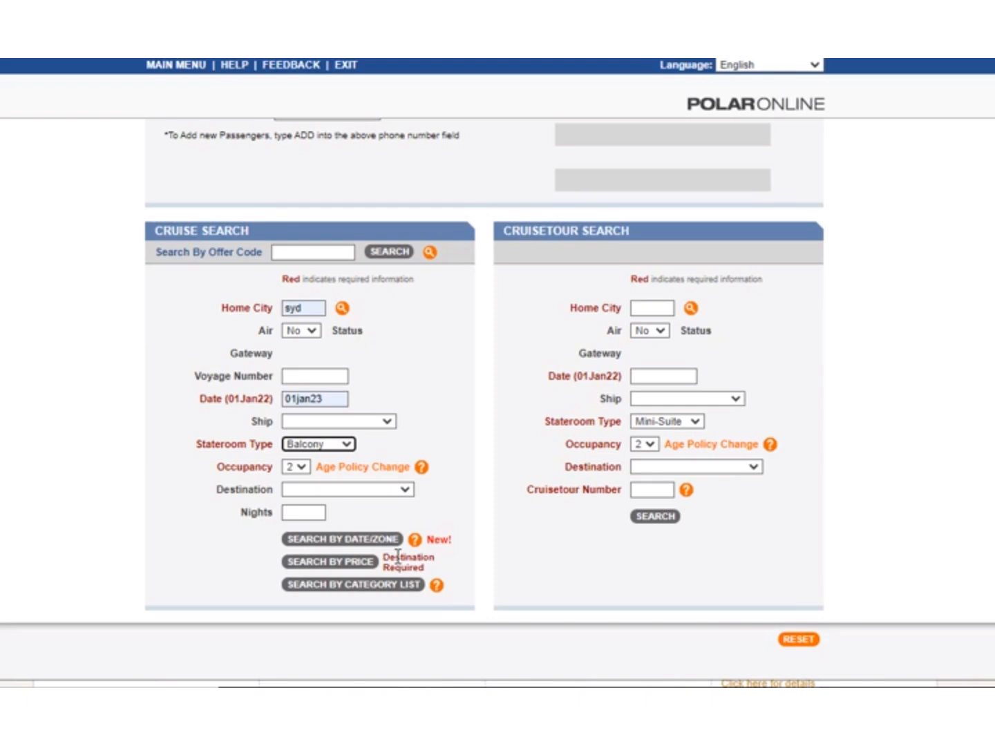
click(358, 588)
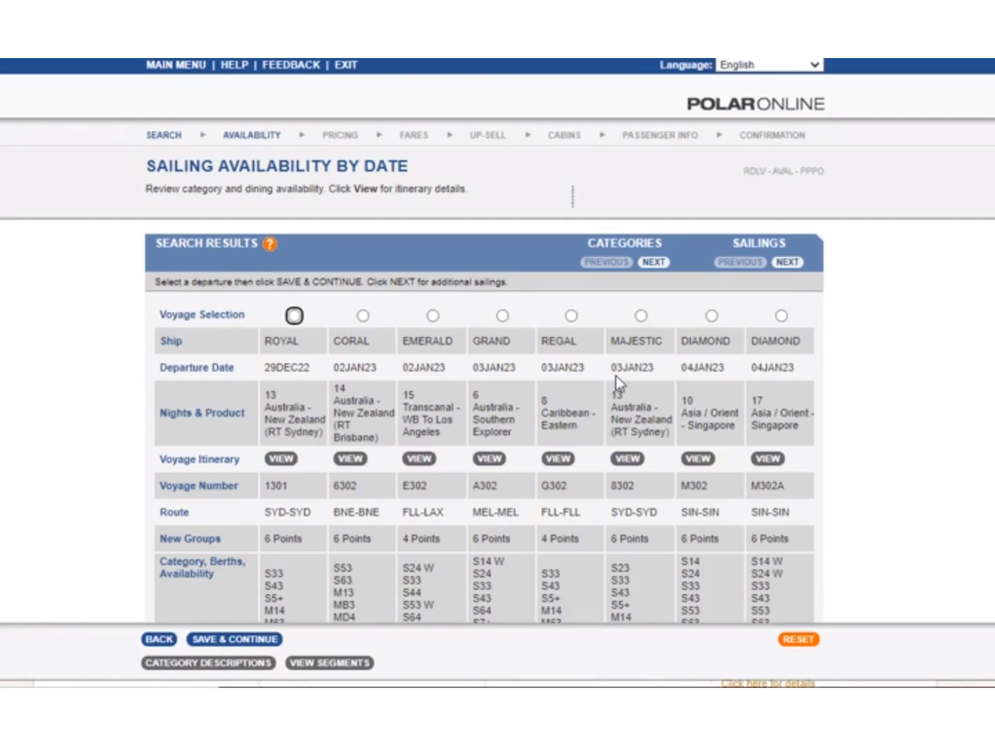
Choose the Majestic voyage 8302 departing 03JAN23 and continue to its category fares.
click(642, 316)
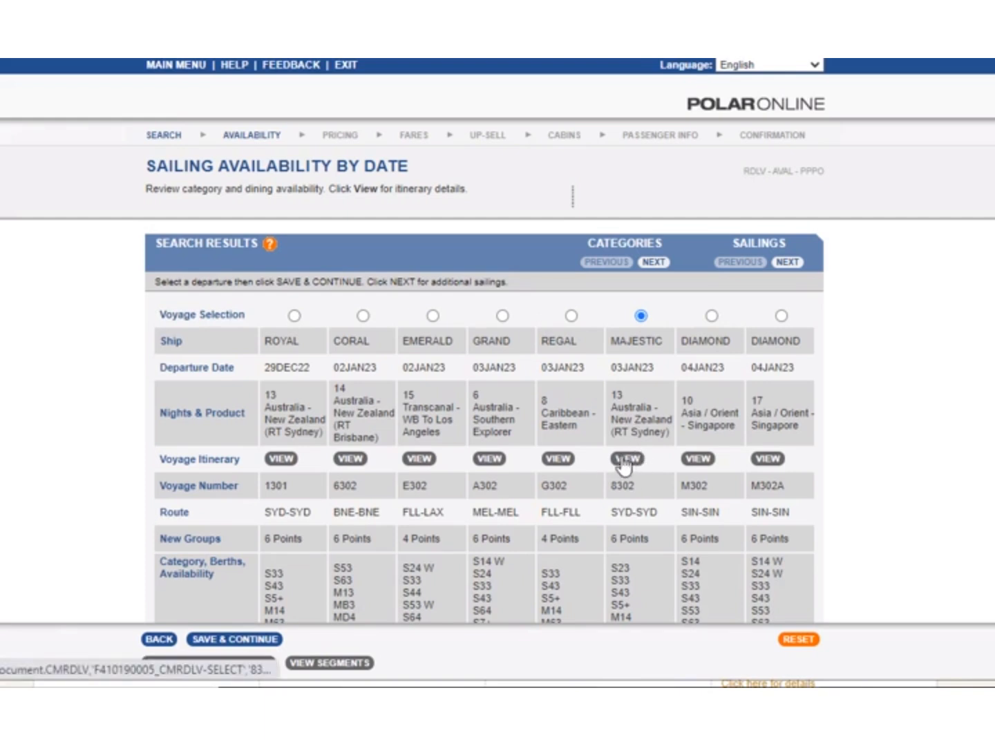
scroll(502, 544, down, 5)
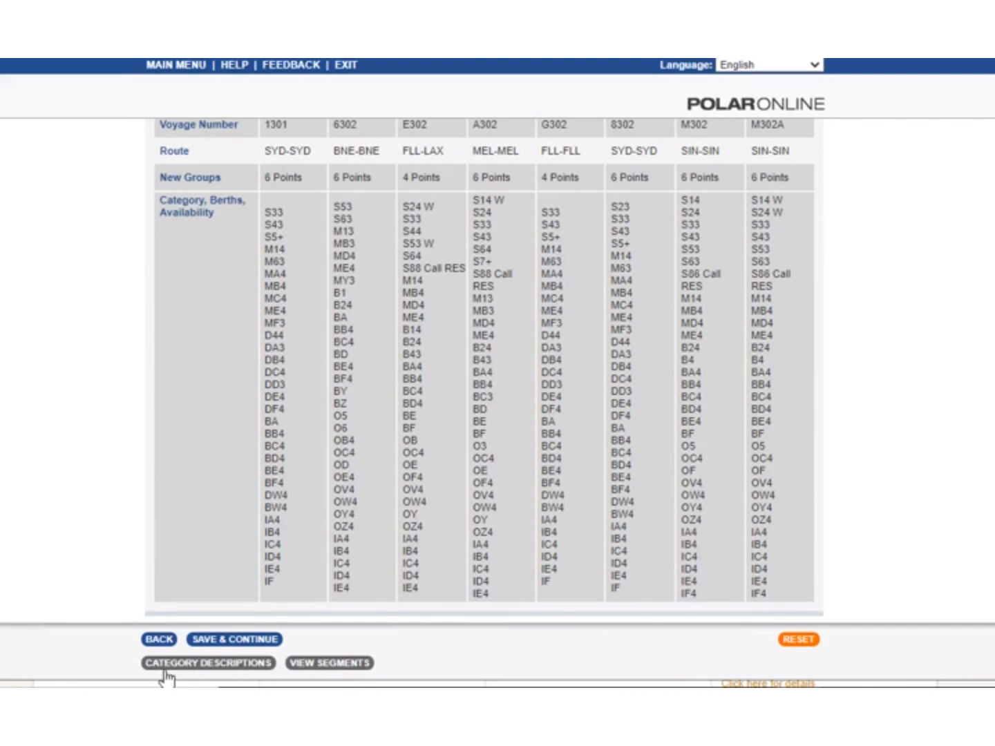
click(242, 641)
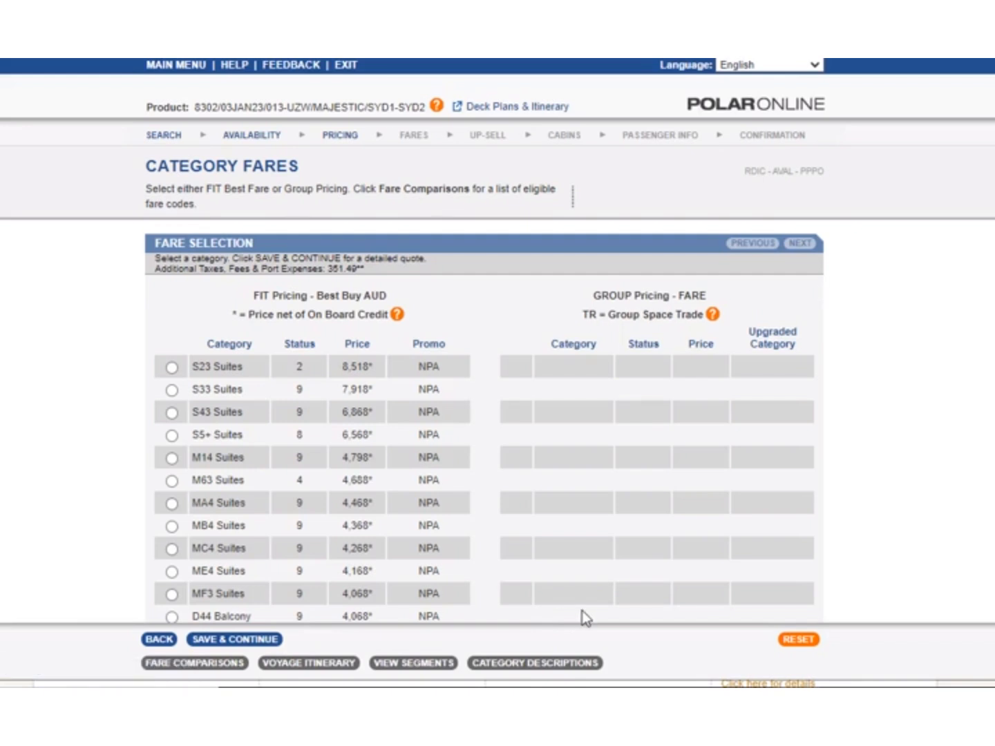
Select the BF4 Balcony fare category and continue to the detailed quote.
scroll(582, 617, down, 5)
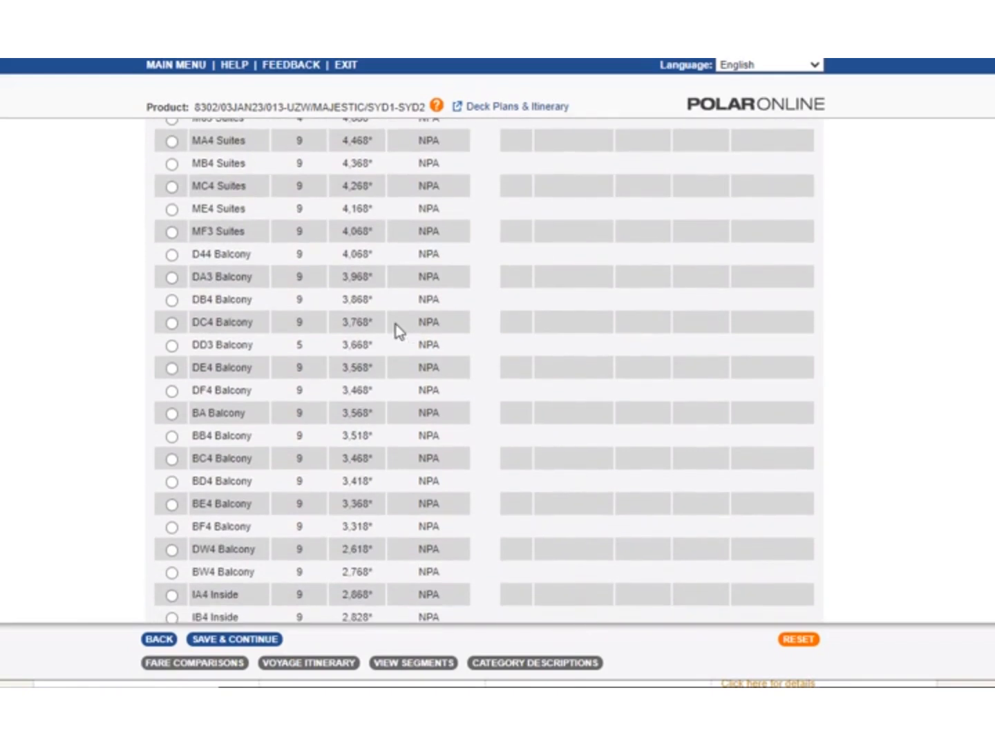
scroll(397, 330, up, 5)
scroll(397, 330, down, 10)
scroll(397, 330, up, 10)
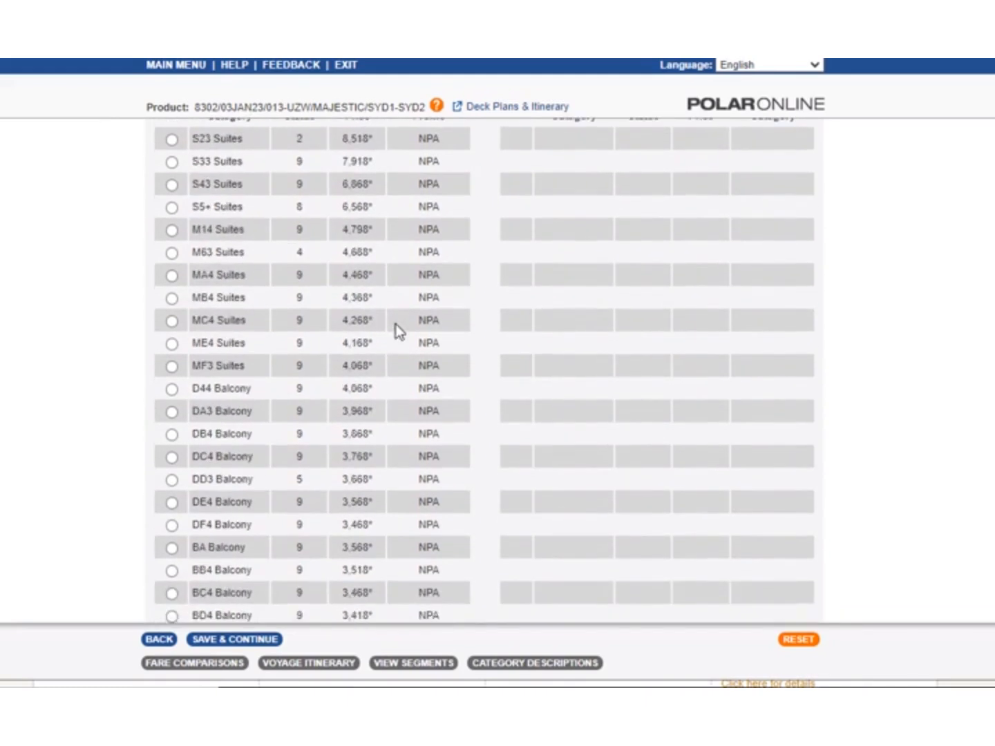
scroll(397, 331, down, 10)
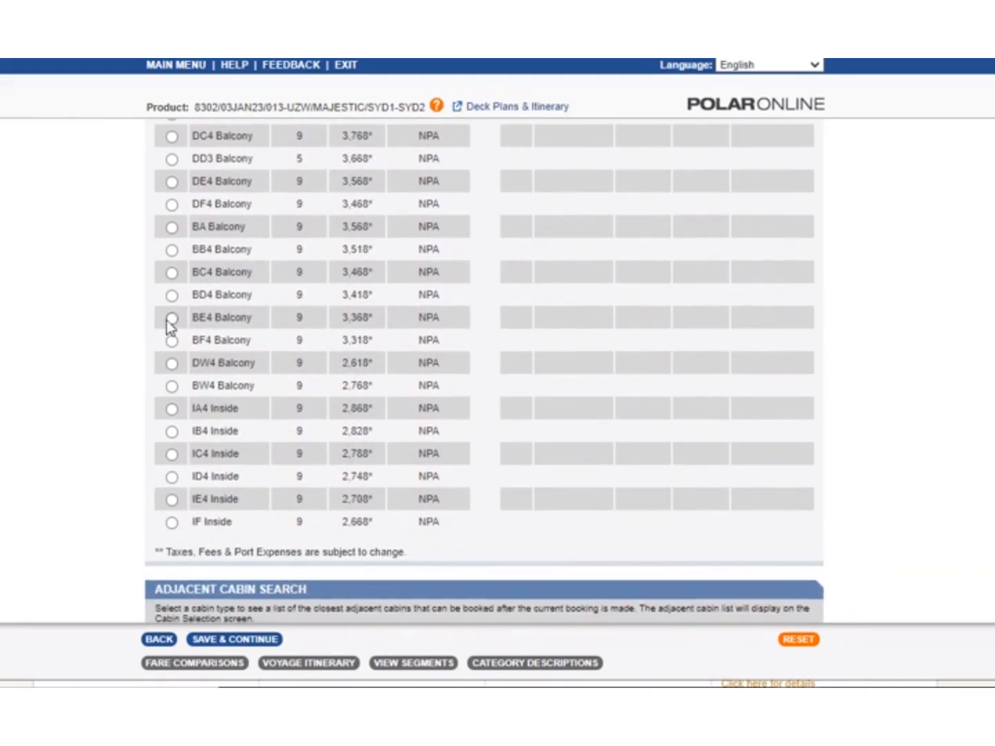
click(171, 341)
scroll(341, 440, up, 4)
scroll(340, 439, down, 7)
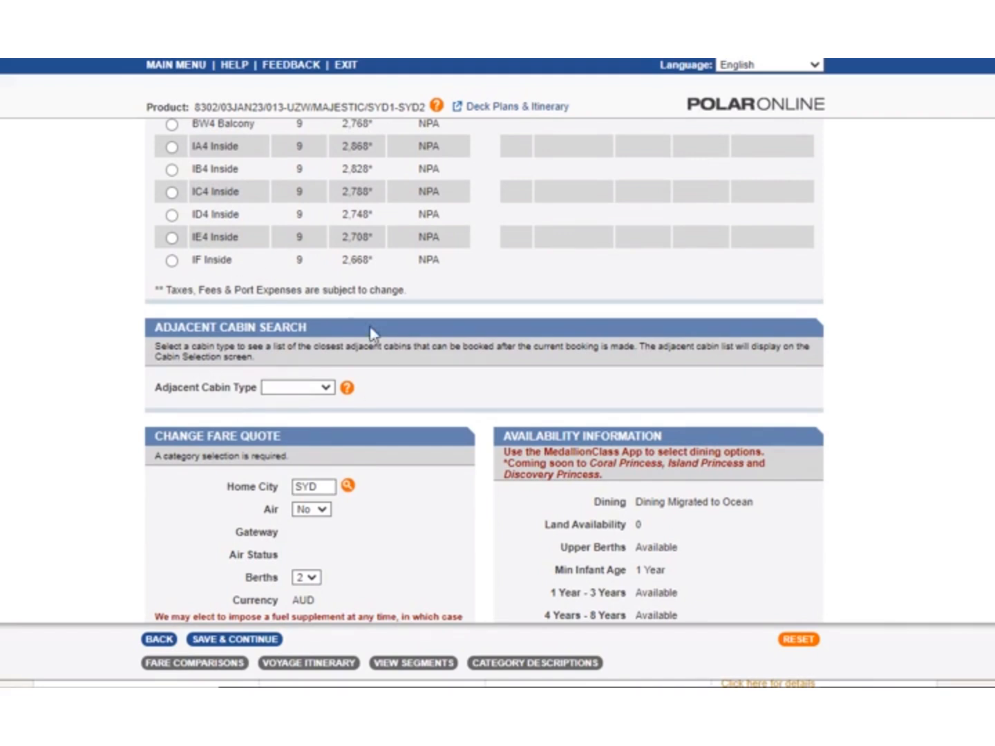
scroll(370, 503, down, 3)
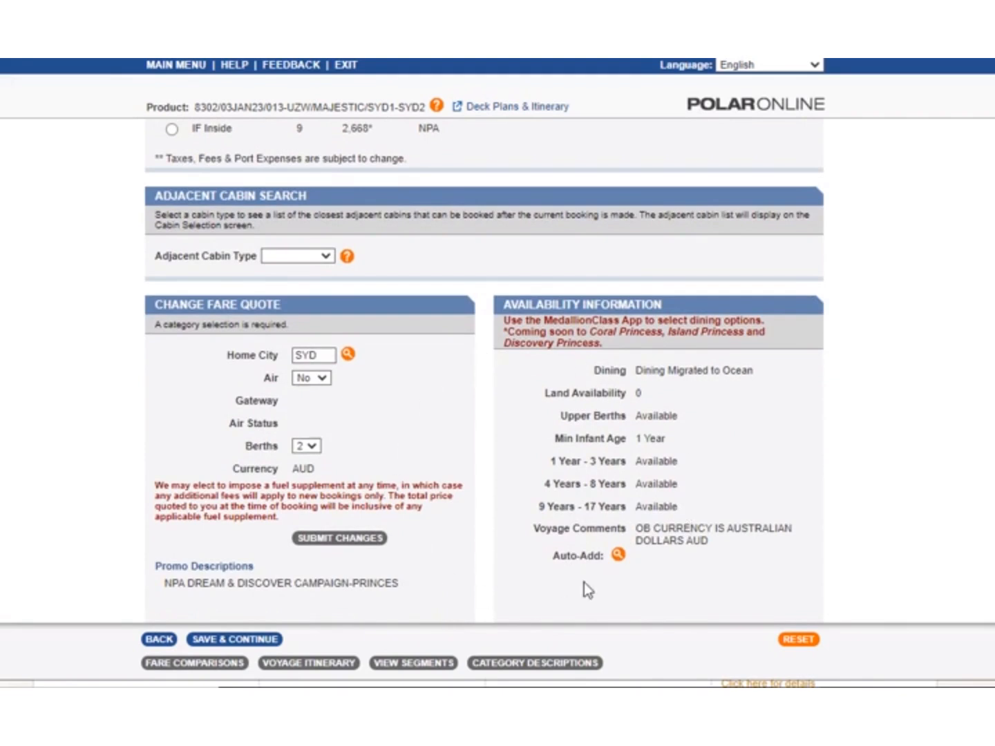
scroll(463, 592, down, 1)
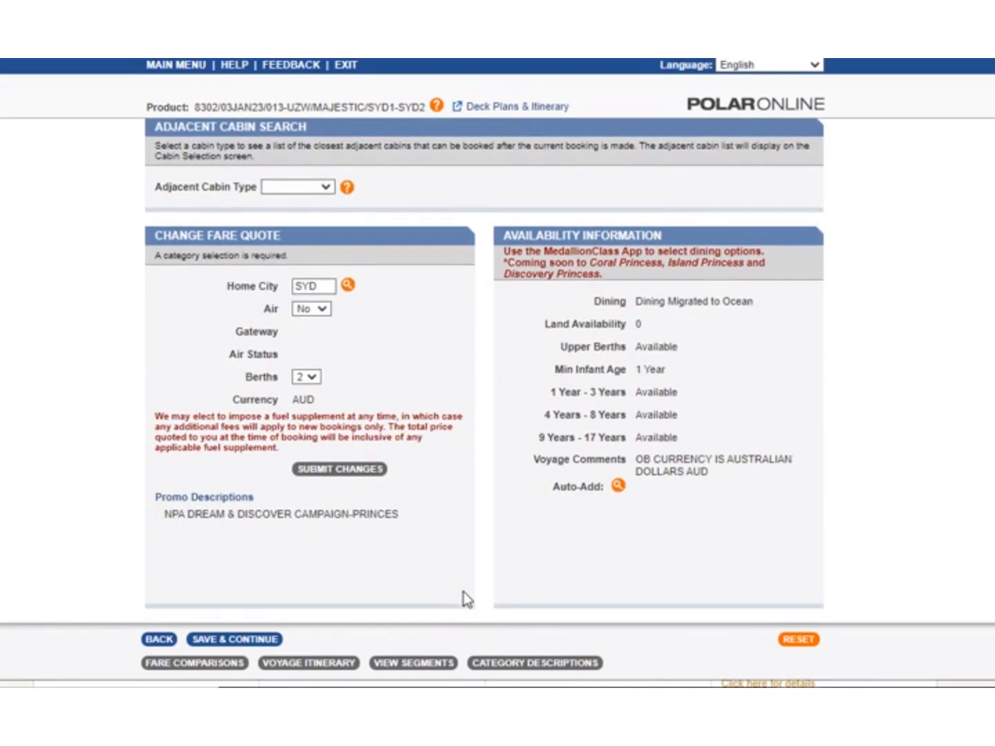
click(230, 641)
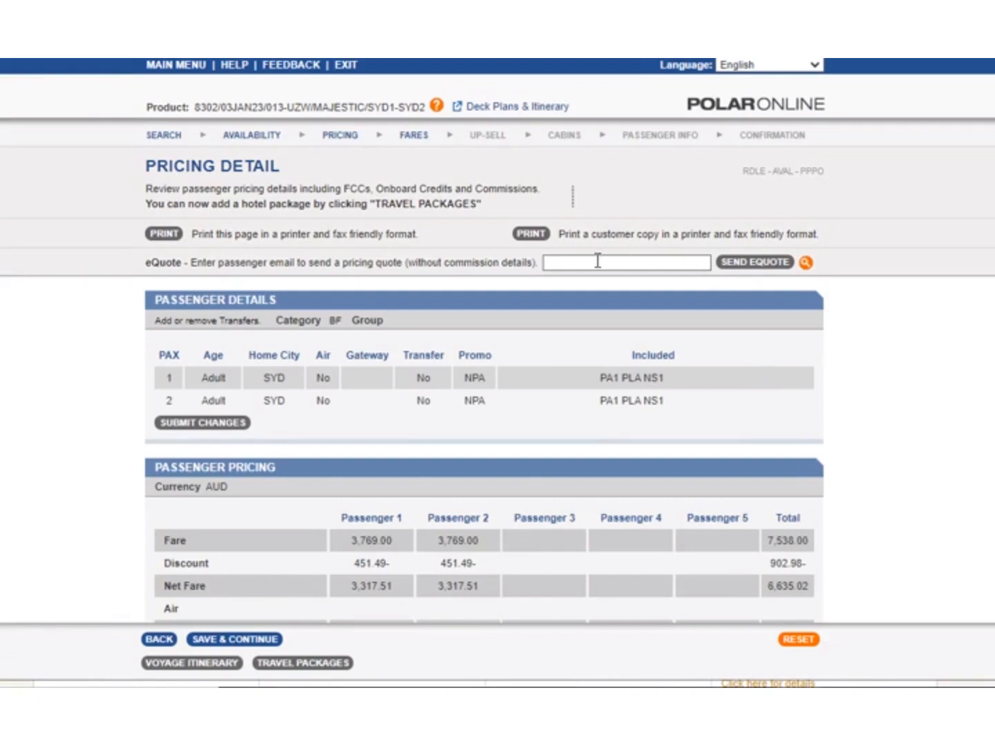
Examine the eQuote option and the passenger pricing breakdown, including the gross fare per passenger and onboard credit.
click(575, 262)
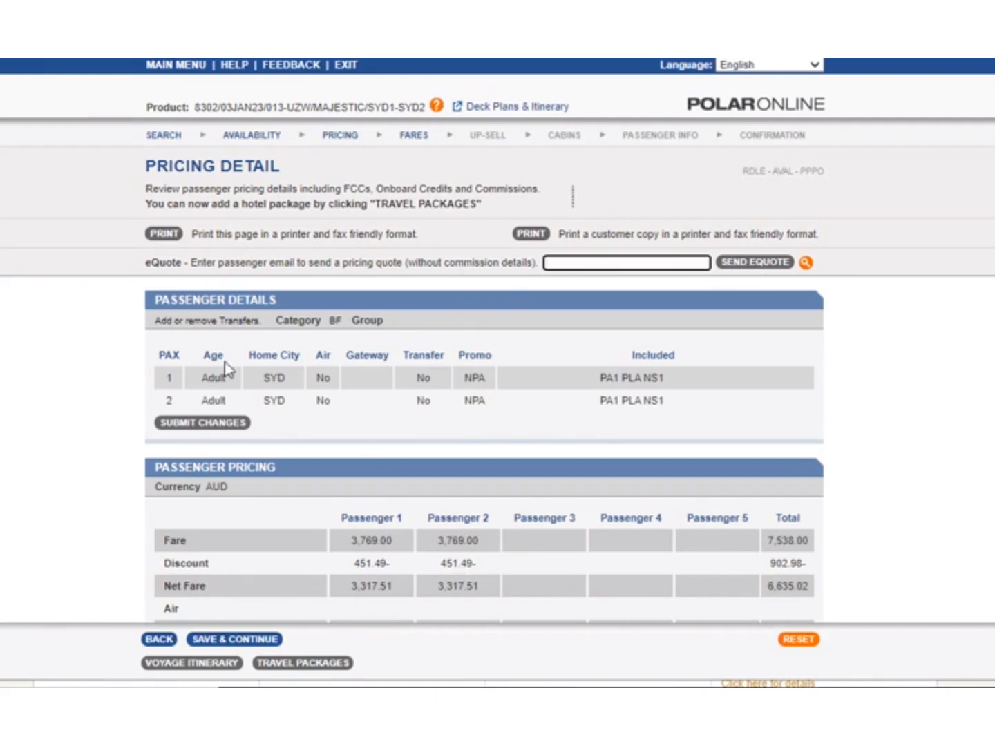
scroll(455, 537, down, 1)
scroll(455, 537, down, 1)
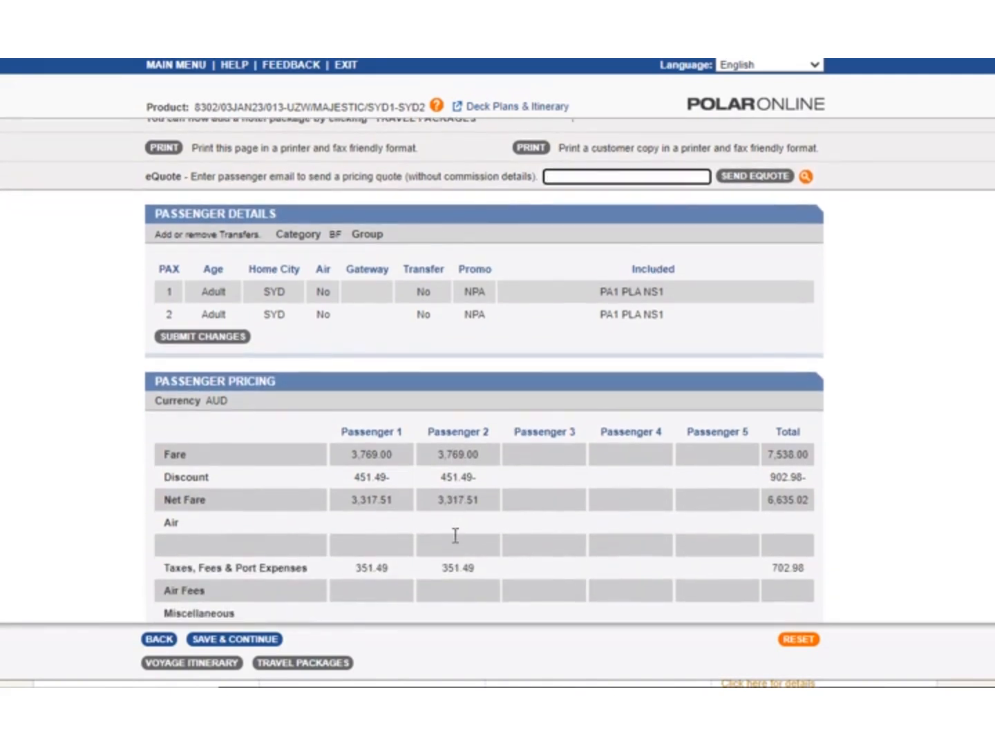
scroll(455, 536, down, 4)
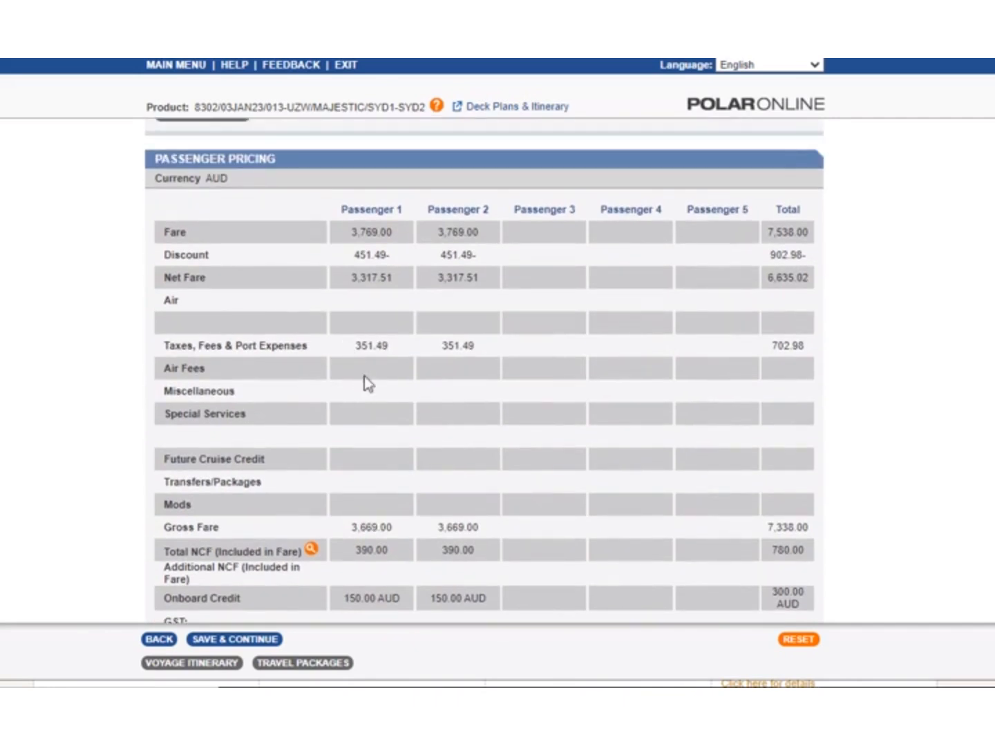
scroll(375, 600, down, 3)
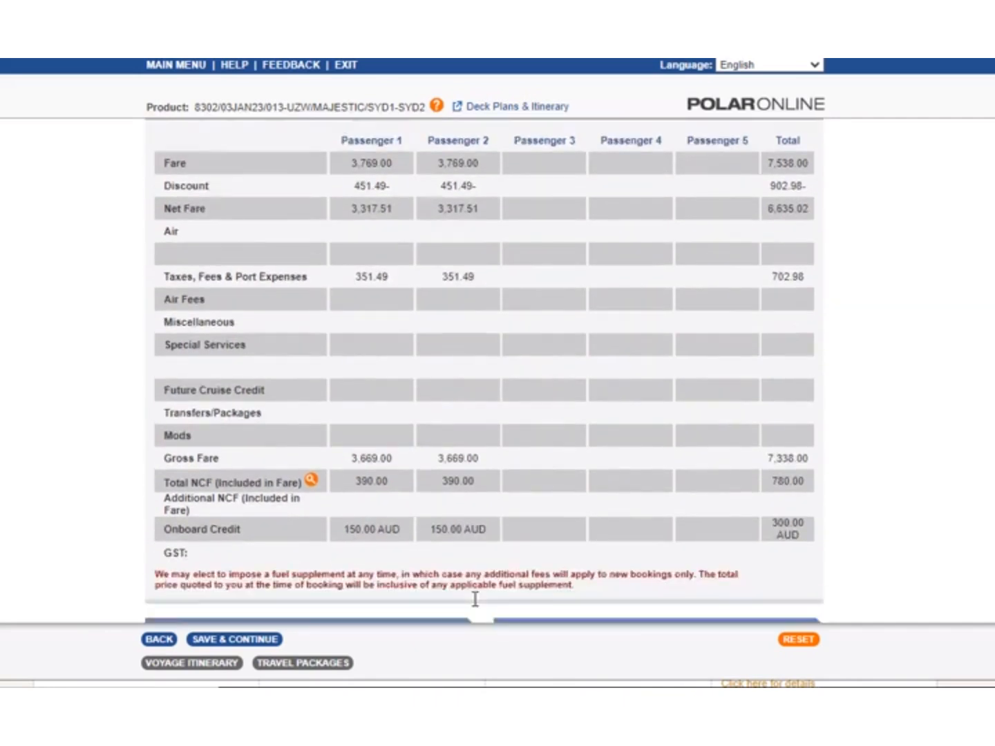
drag(351, 372, 391, 376)
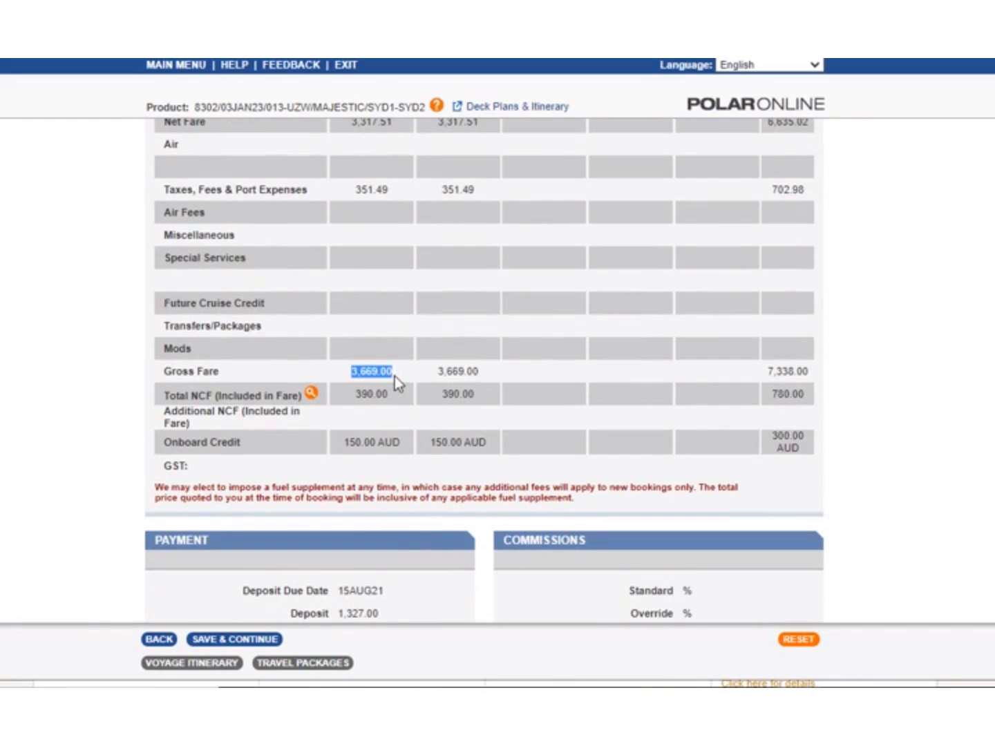
click(396, 376)
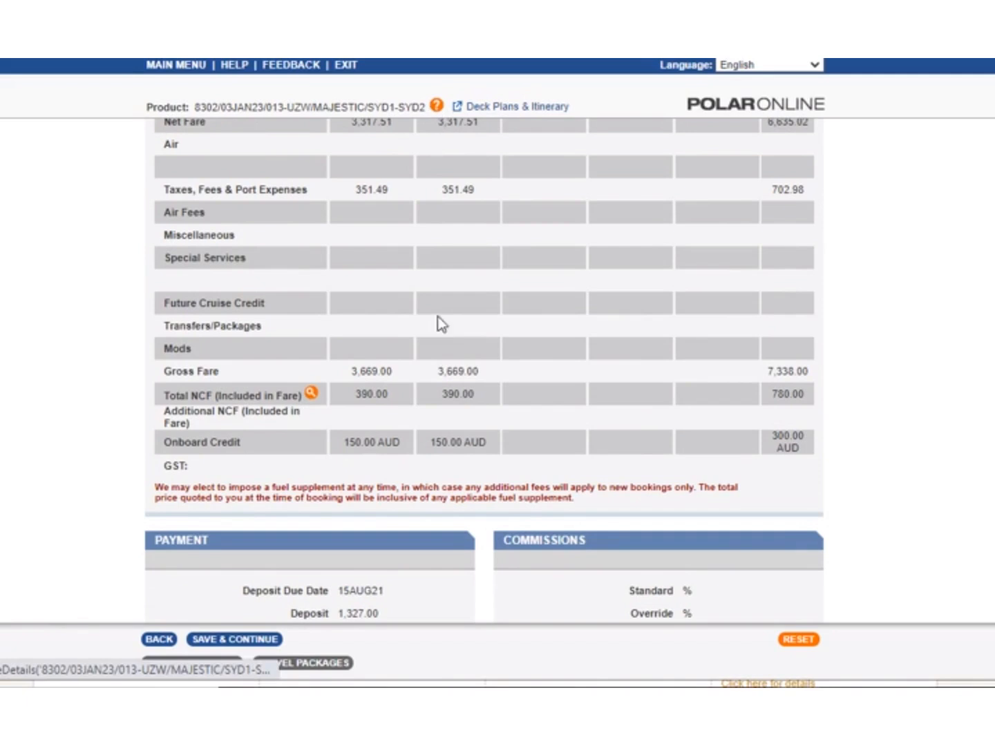
Accept the detailed quote and continue to cabin selection without choosing an up-sell category.
scroll(419, 501, down, 3)
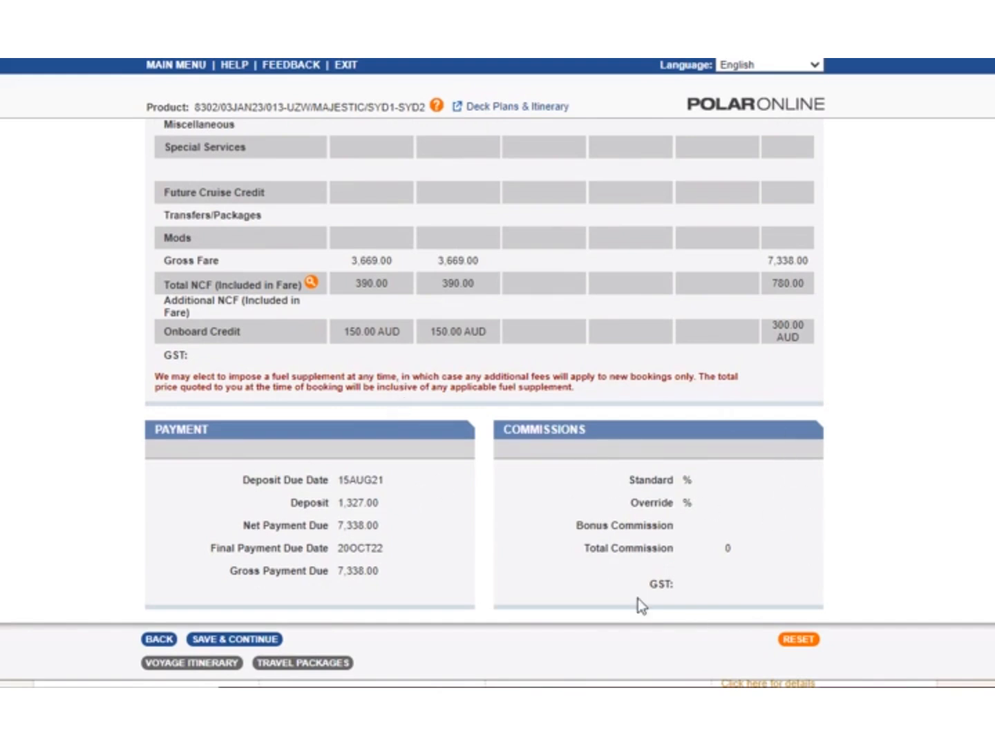
click(235, 640)
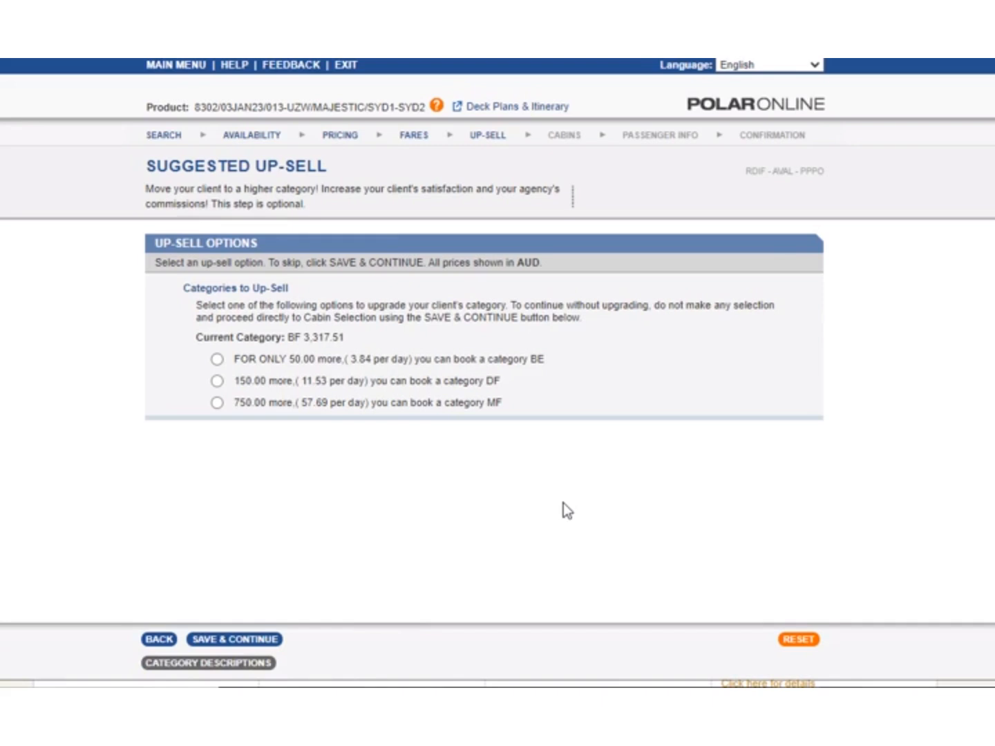
click(237, 645)
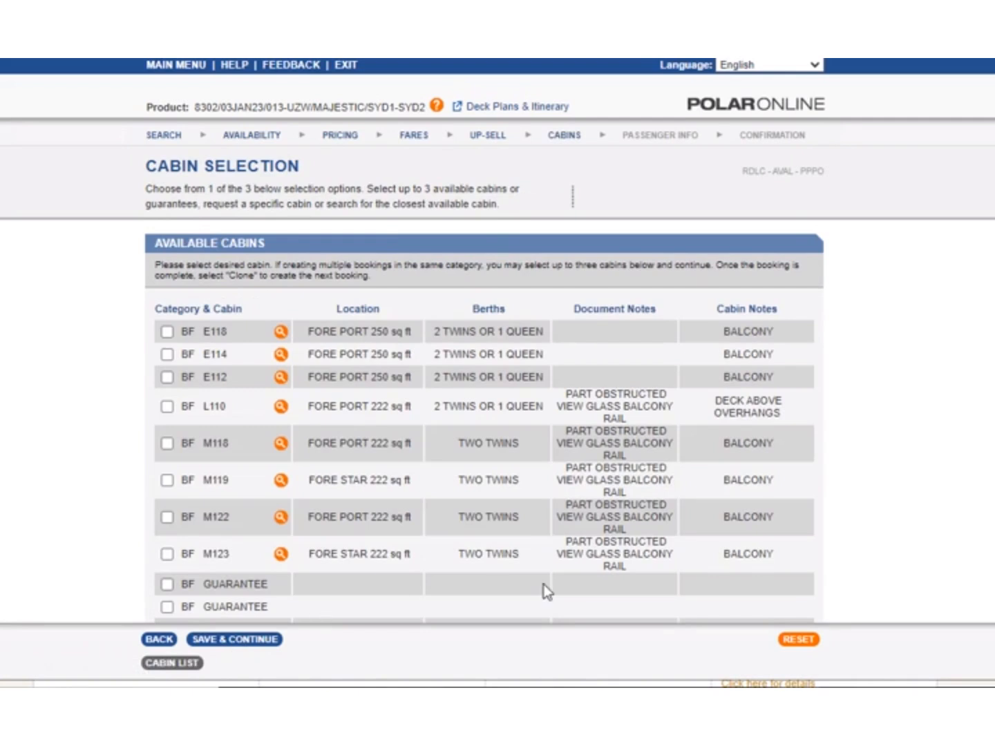
Select balcony cabin L110 in category BF and continue to the passenger information.
click(168, 407)
scroll(333, 551, down, 3)
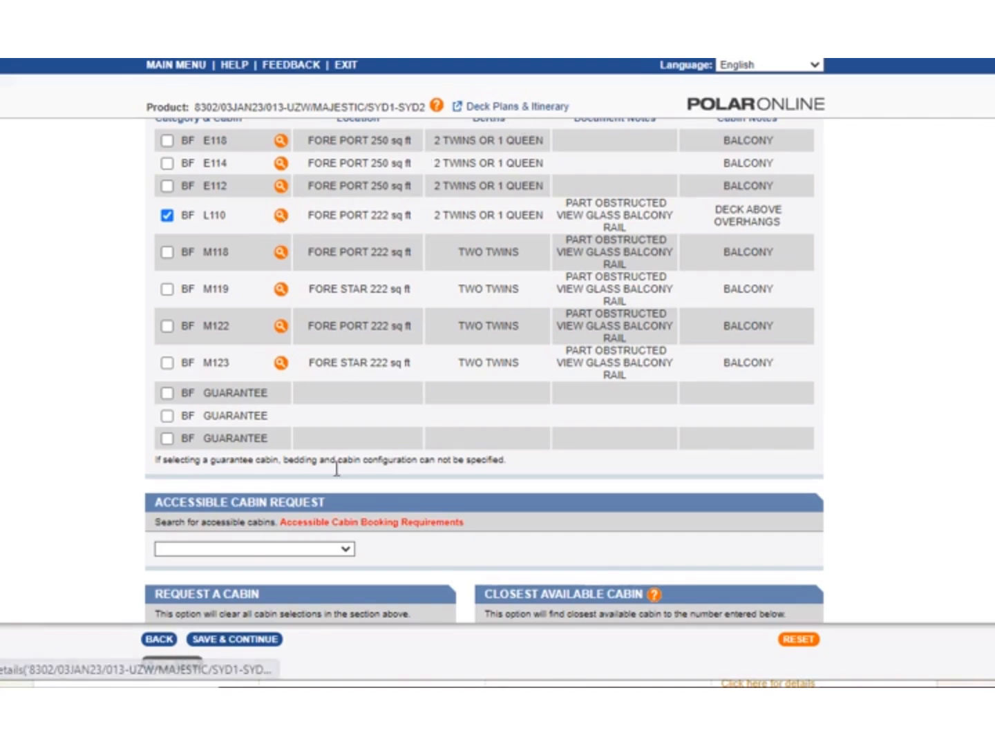
click(235, 641)
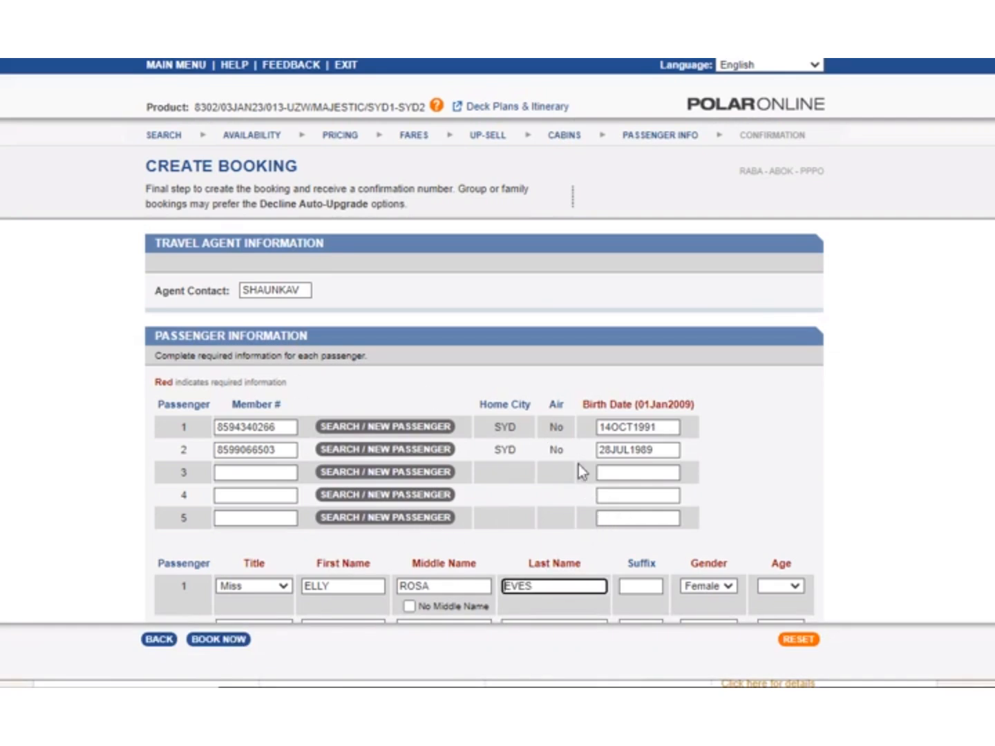
Set the age of passengers 1 and 2 to Adult.
scroll(560, 485, down, 3)
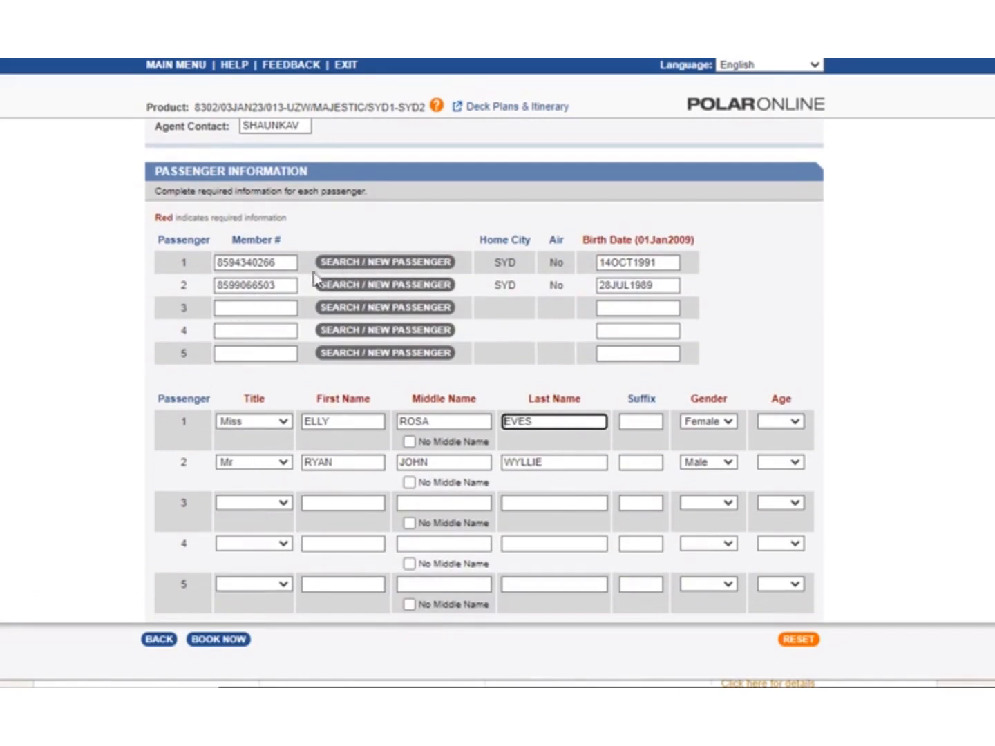
click(781, 423)
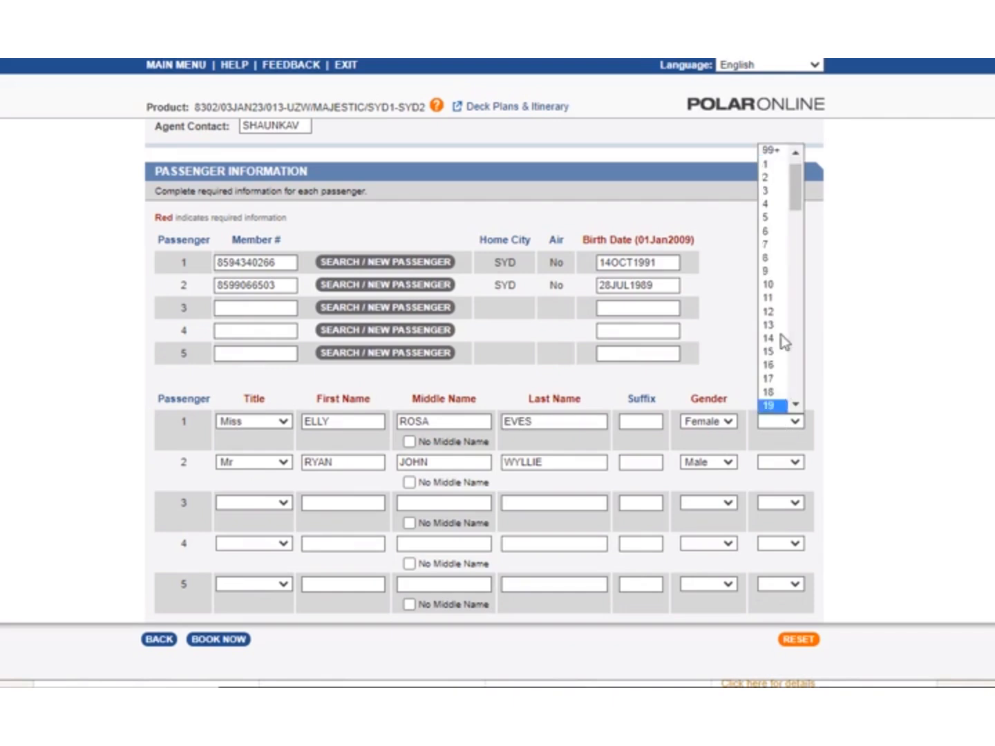
click(768, 166)
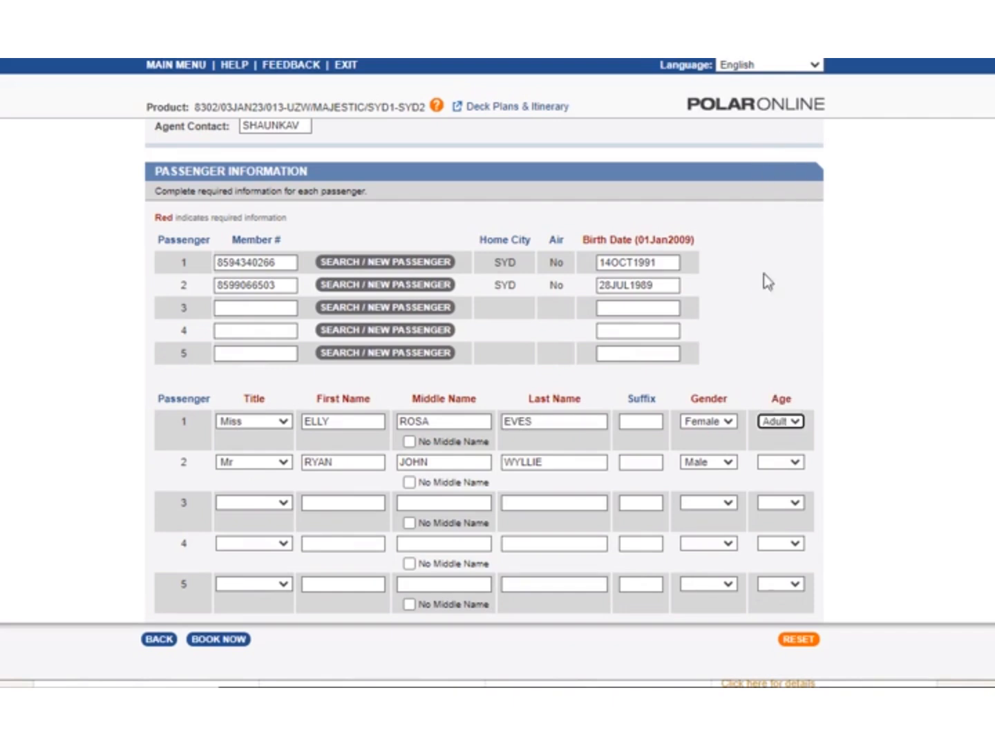
click(773, 464)
click(780, 205)
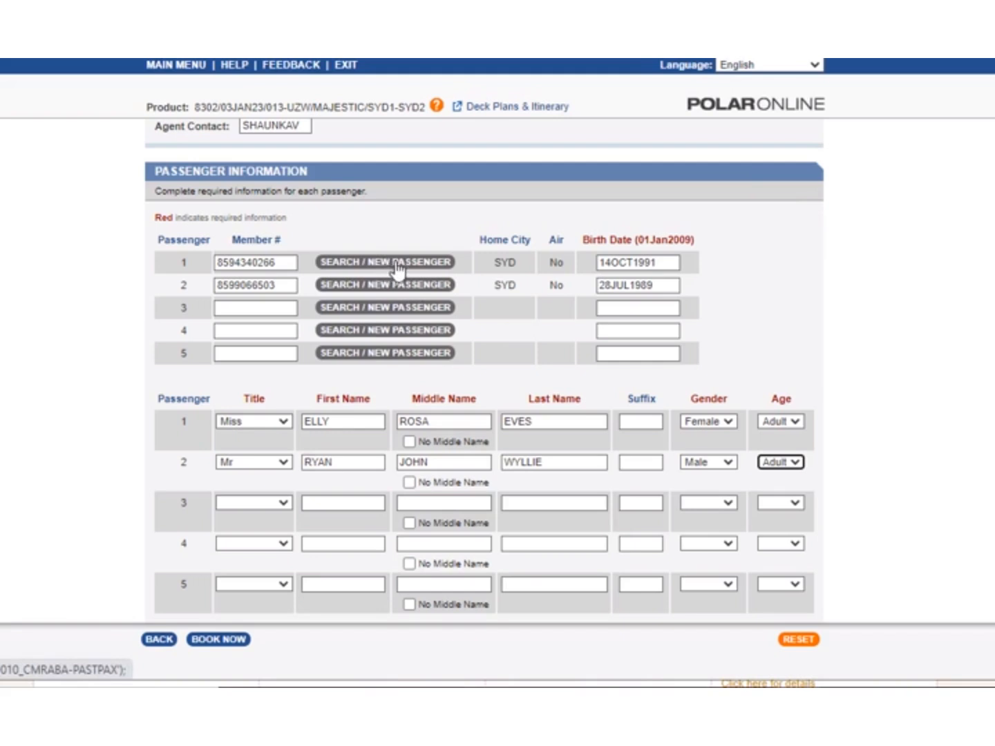
Set the ship bed to Queen and the auto upgrade option to Do Not Upgrade.
scroll(453, 518, down, 3)
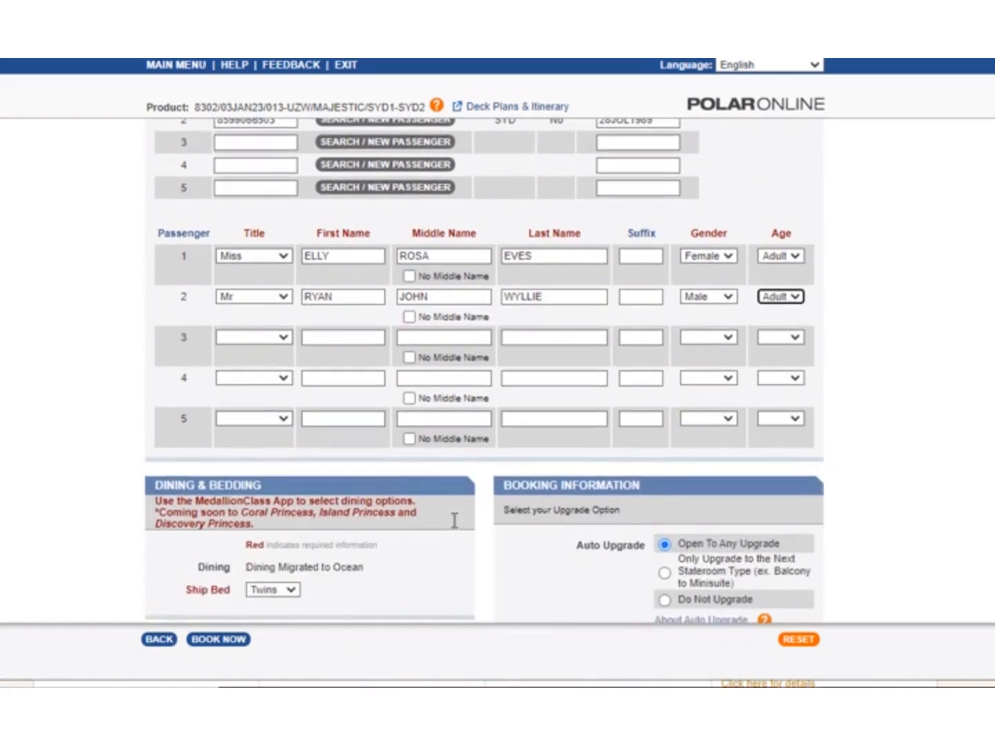
scroll(454, 520, down, 2)
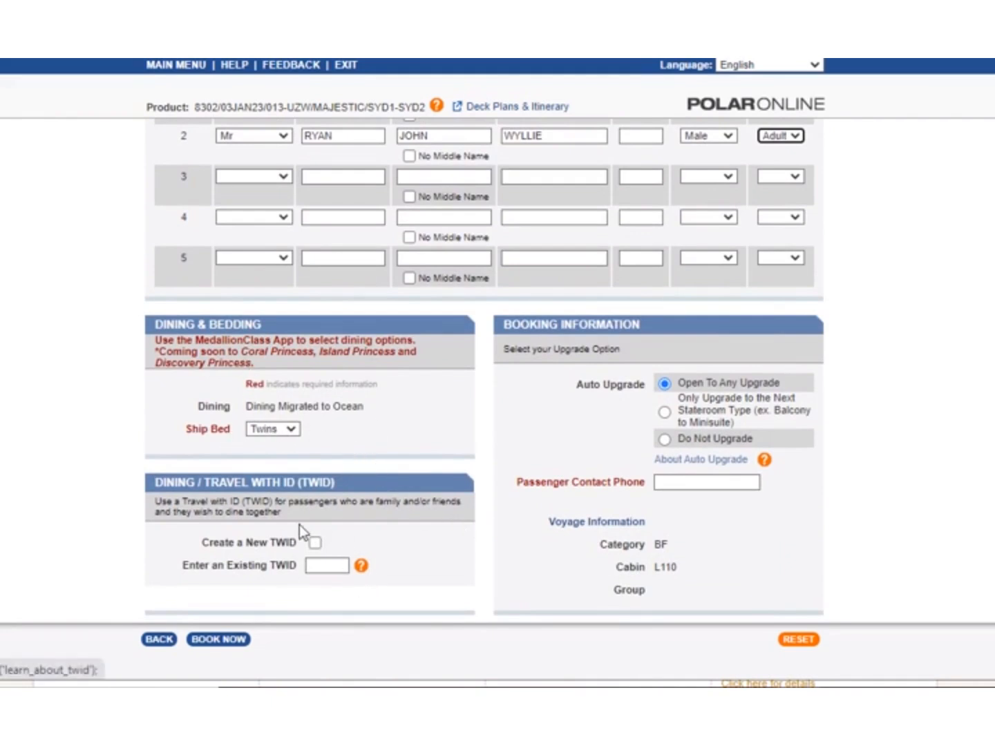
click(269, 434)
click(267, 457)
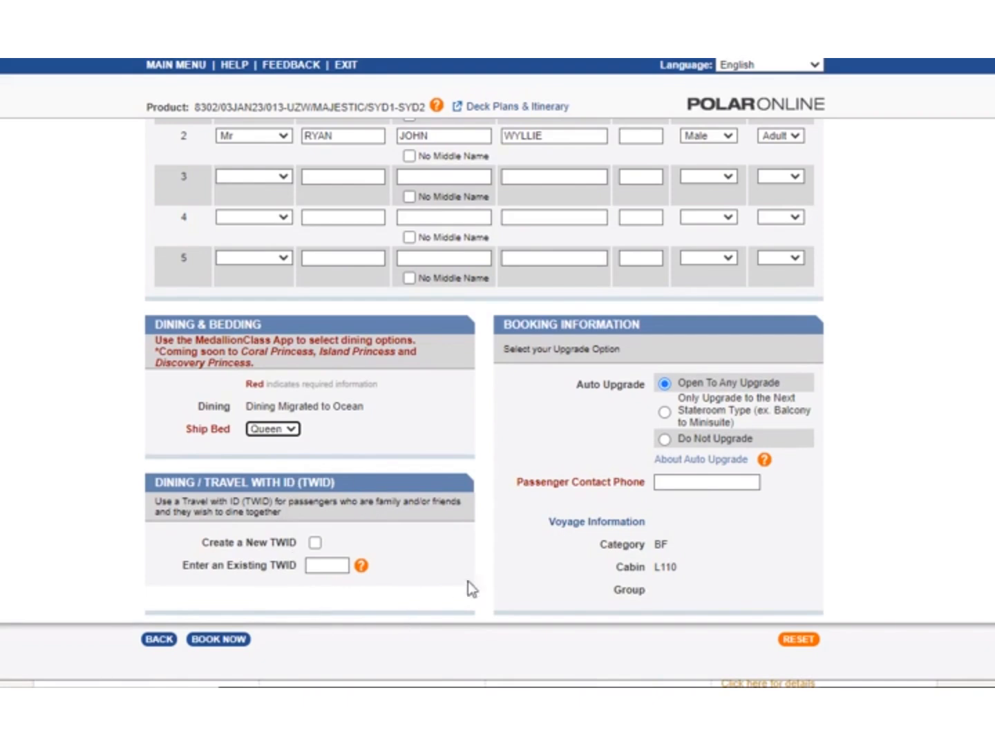
click(665, 440)
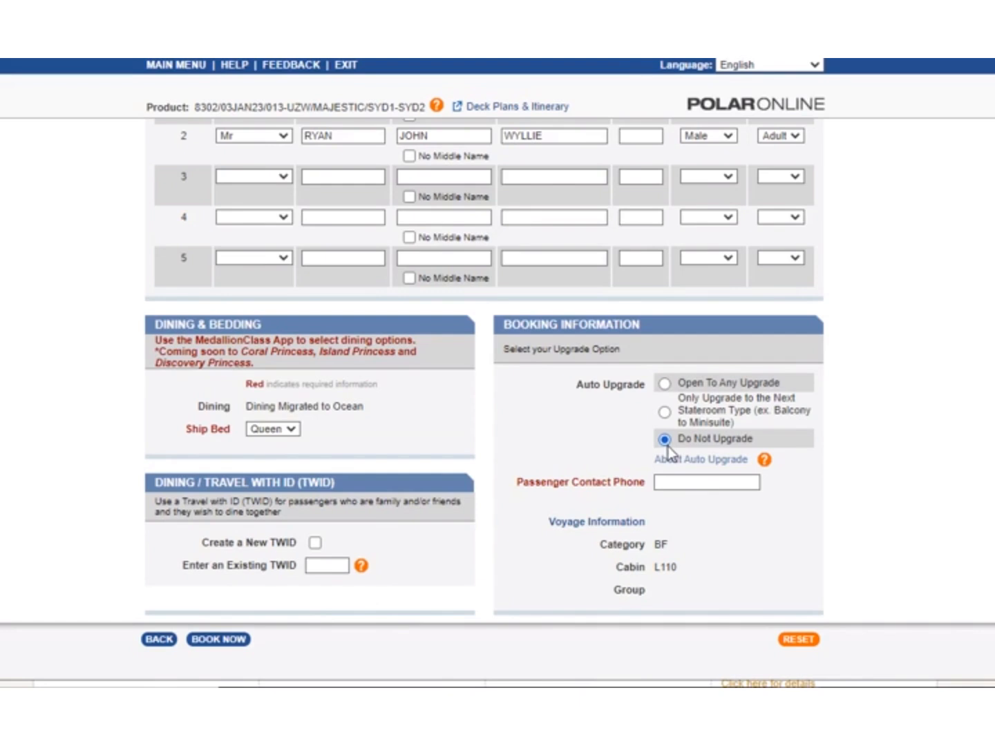
Enter the passenger contact phone number and book the cruise.
click(683, 480)
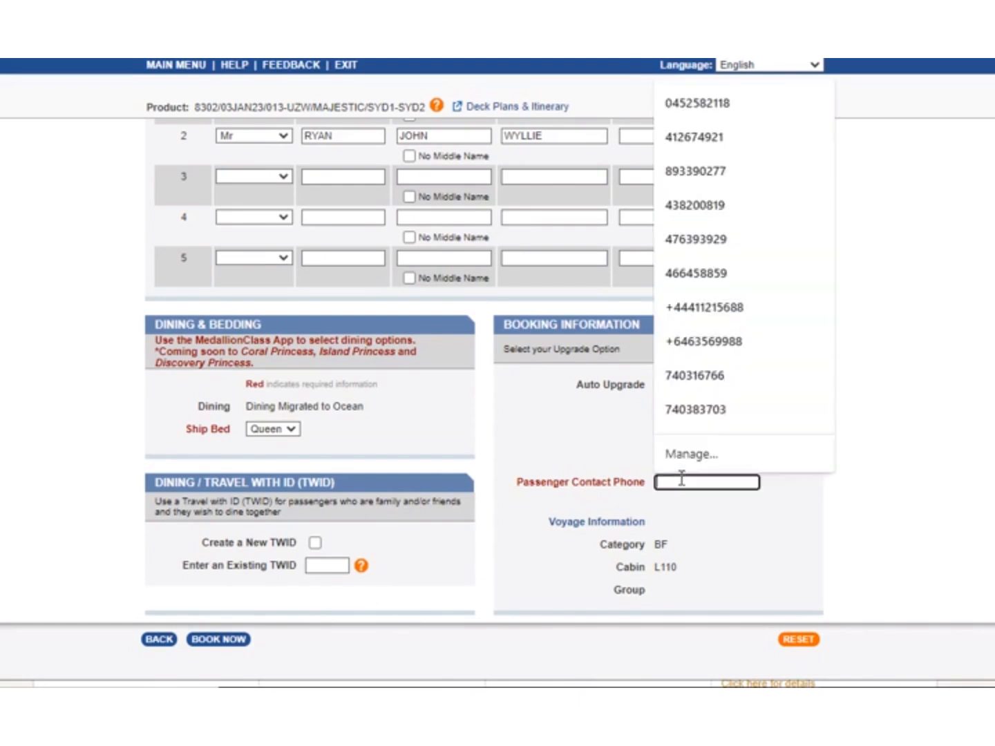
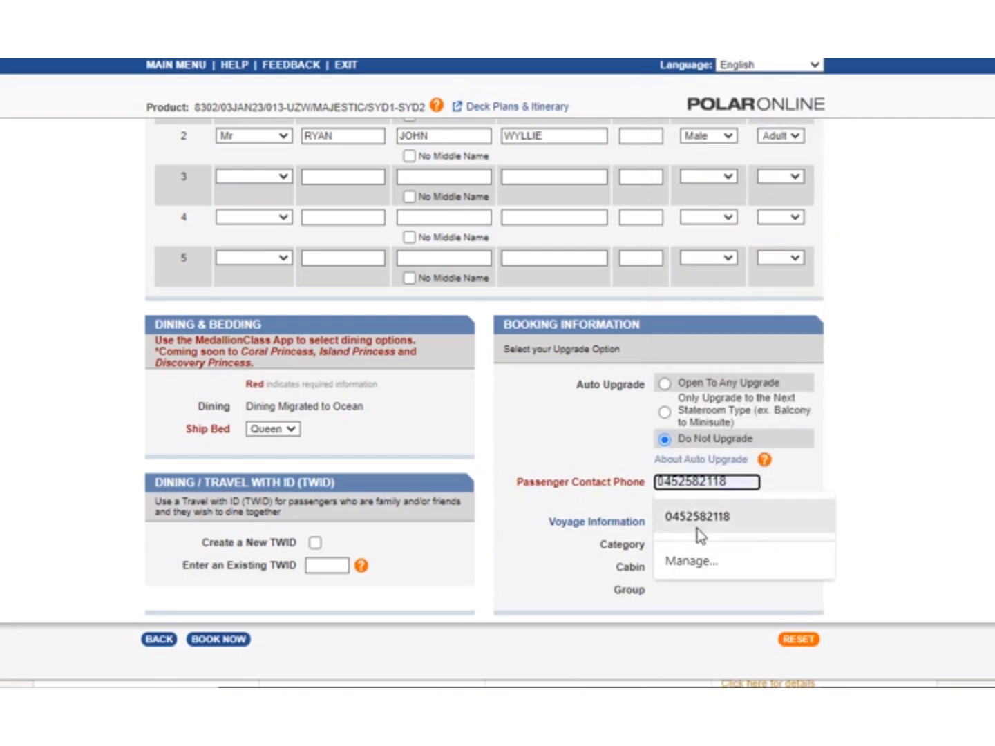
click(698, 529)
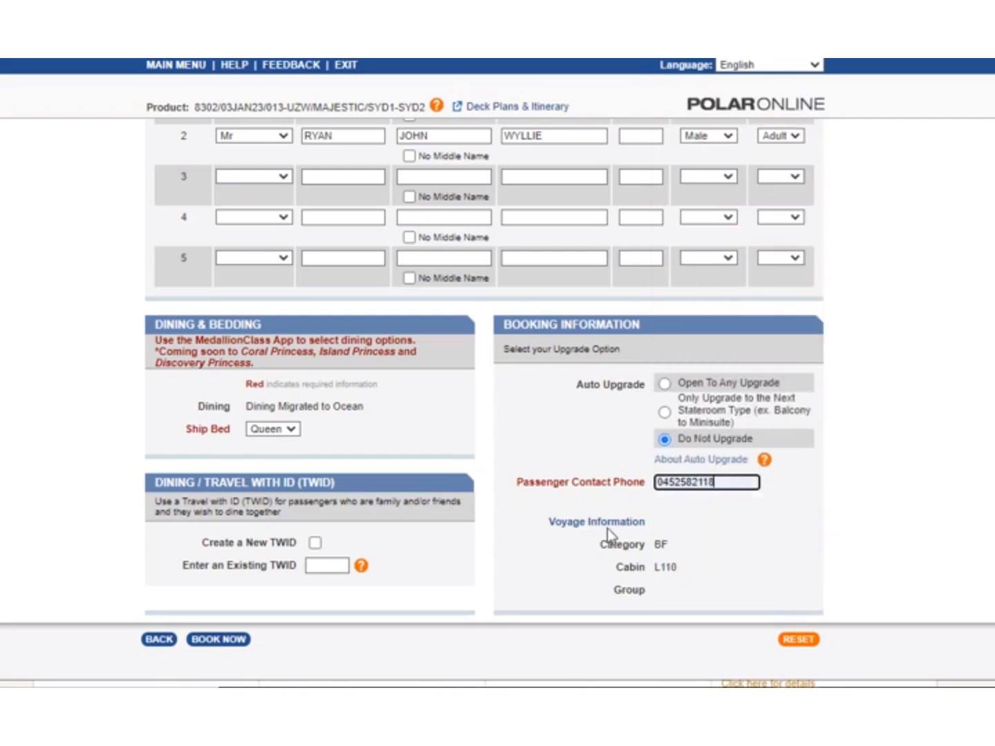
click(219, 641)
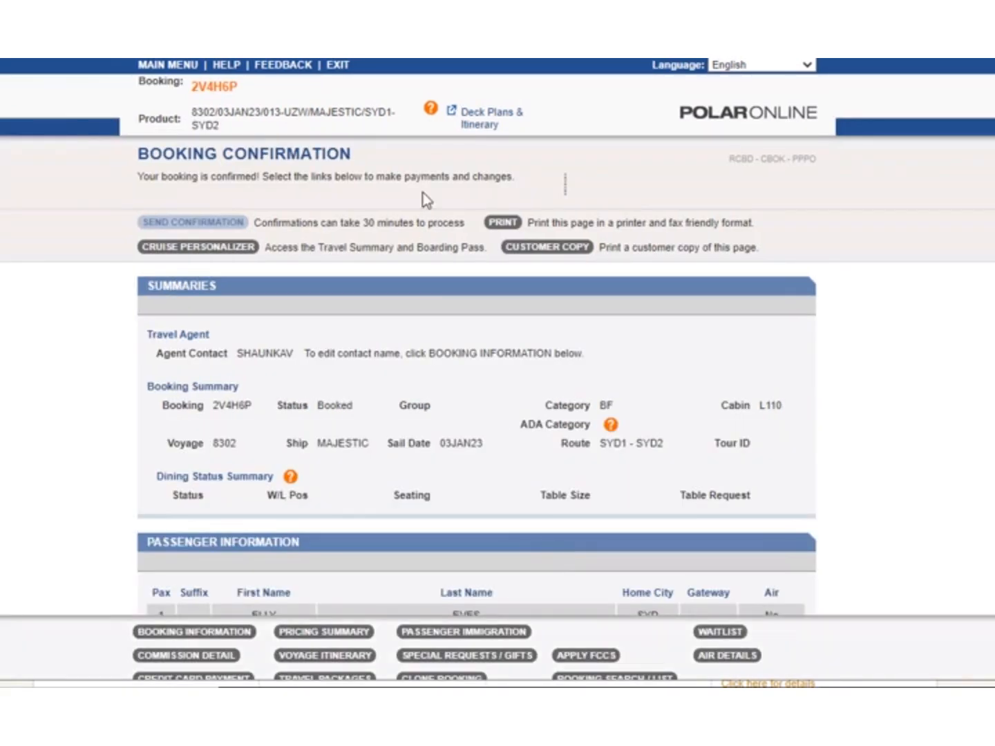
Review the booking confirmation, including the booking number, summaries, passenger information and important notes.
drag(191, 86, 560, 362)
click(570, 349)
scroll(605, 563, down, 4)
scroll(604, 562, up, 2)
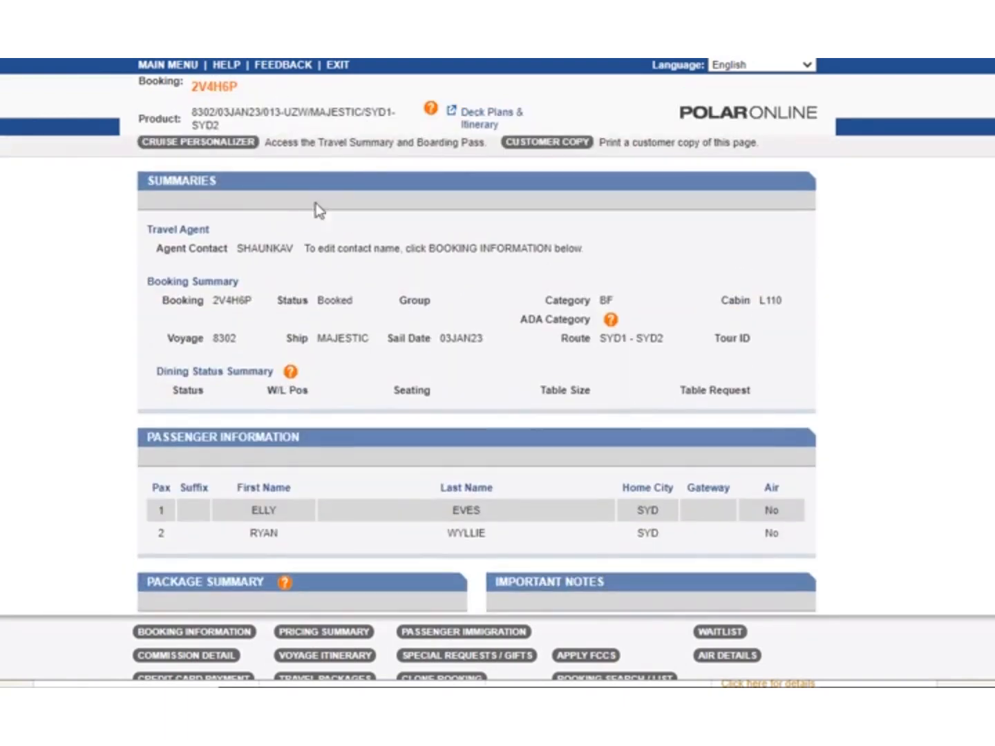
scroll(272, 199, up, 1)
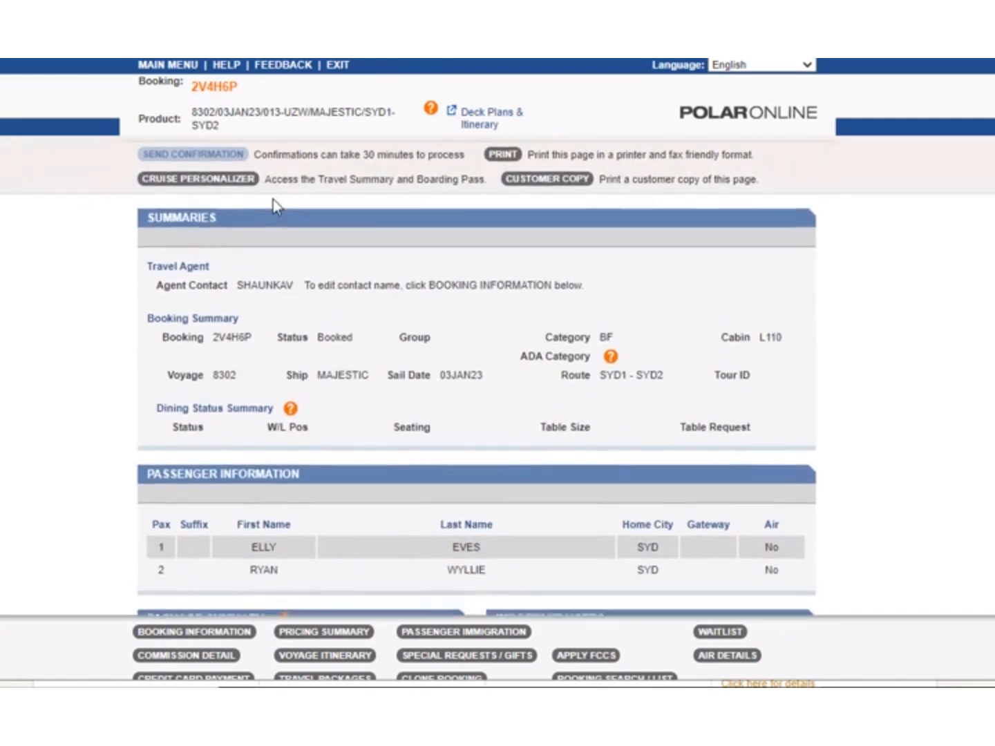
scroll(273, 199, down, 4)
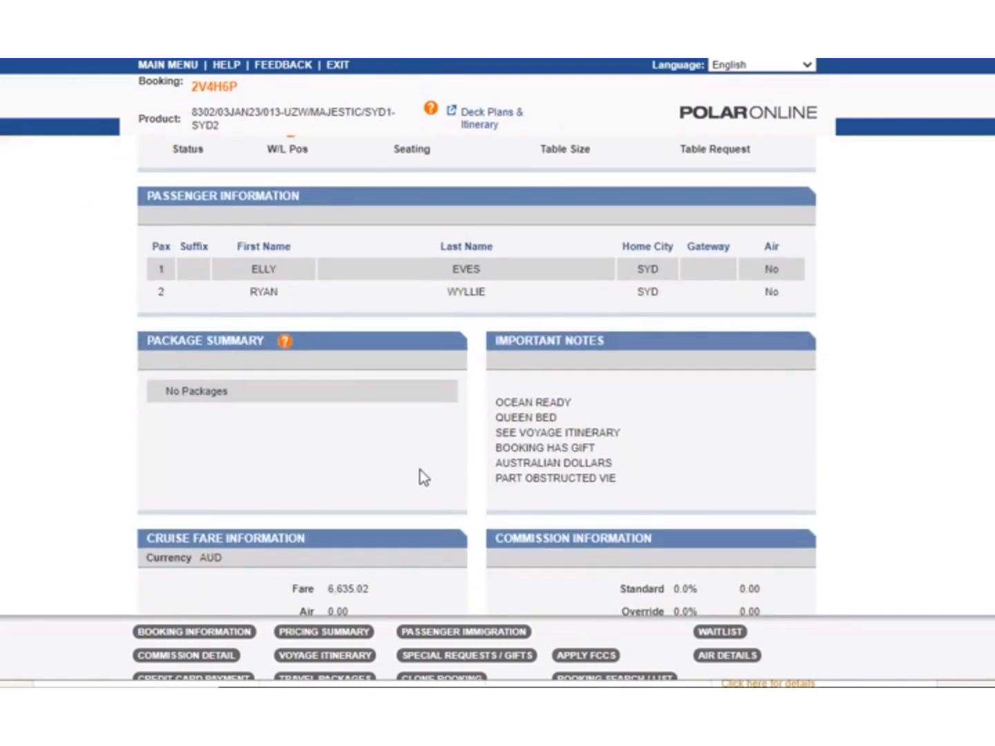